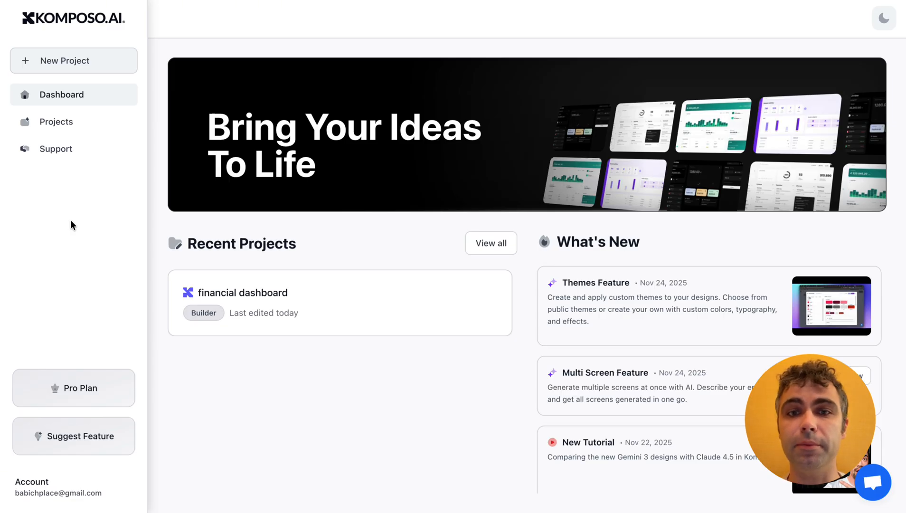
Step: Create a new project and begin its design description with "Onboarding flow for investment mobile app for iOS"
{"action": "left_click", "coordinate": [64, 58]}
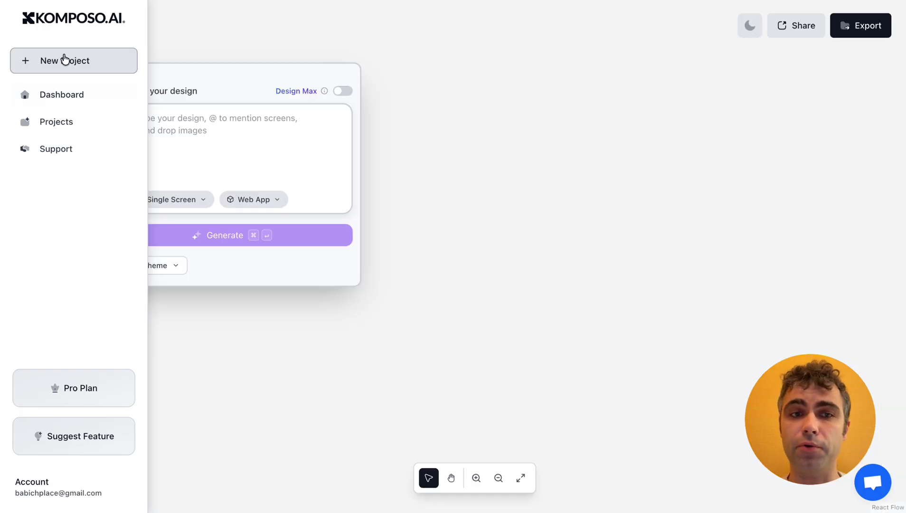
{"action": "type", "text": "Onbo"}
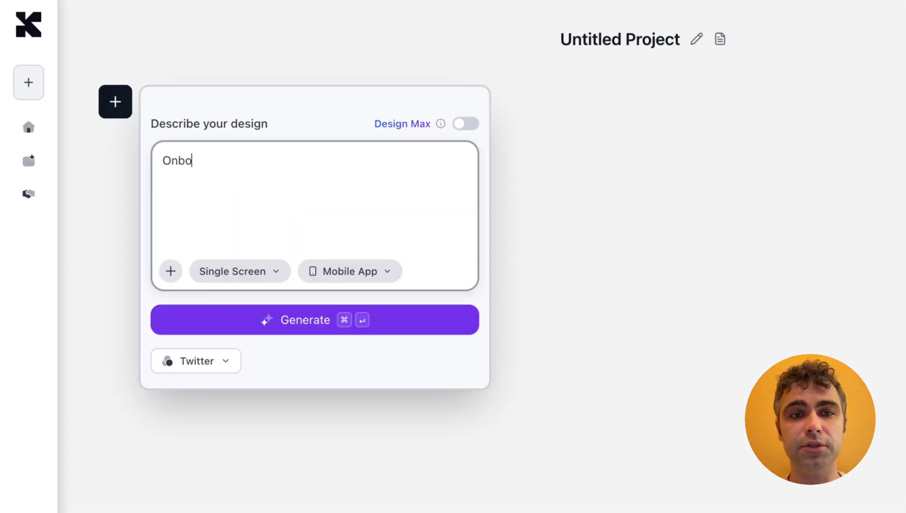
{"action": "type", "text": "arding flow for "}
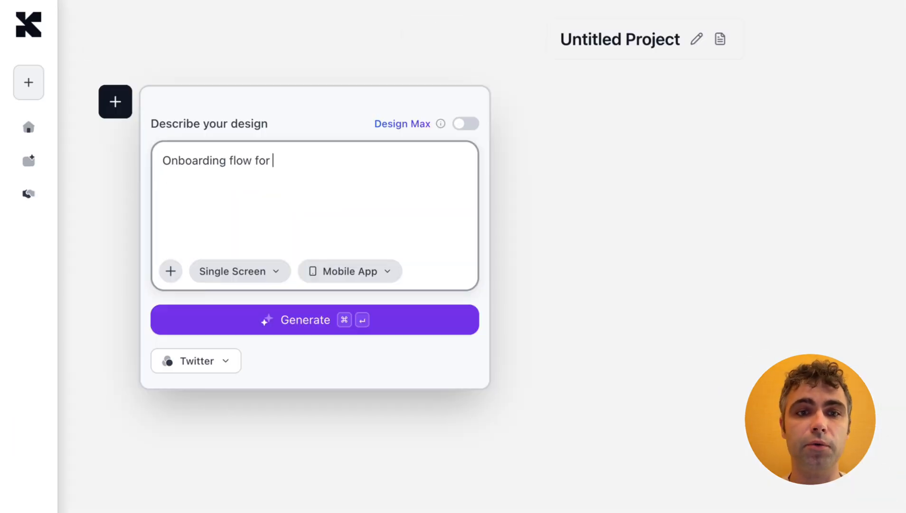
{"action": "type", "text": "inves"}
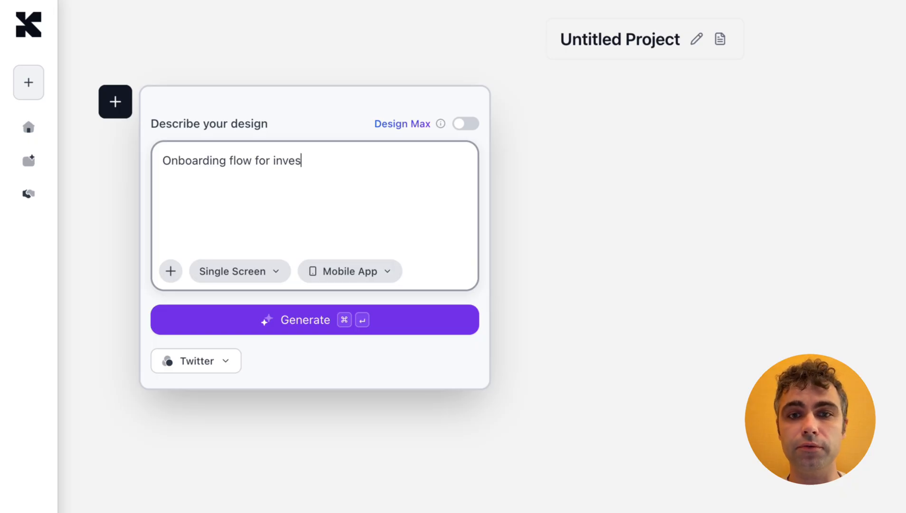
{"action": "type", "text": "tment mobile ap"}
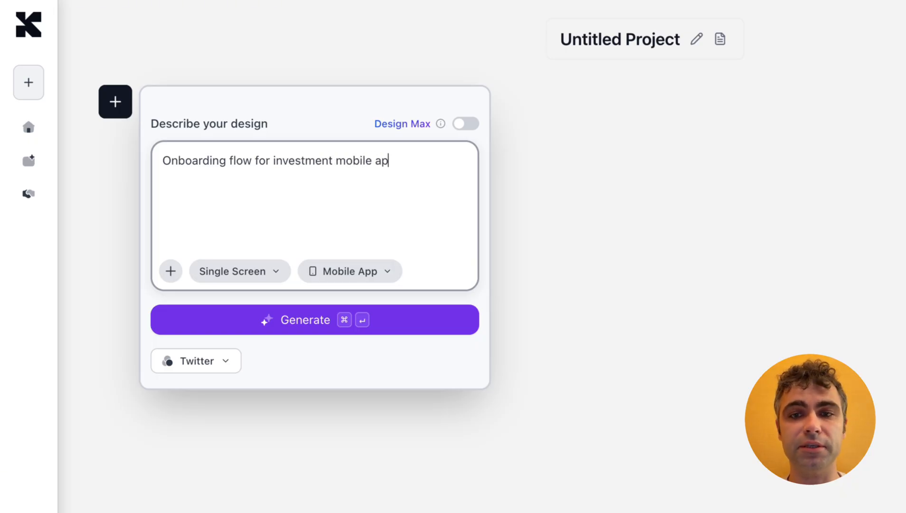
{"action": "type", "text": "p for i"}
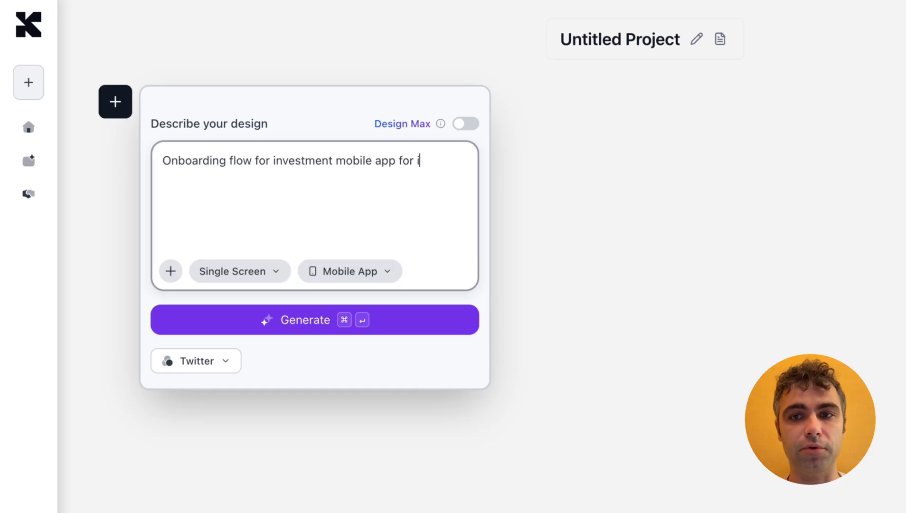
{"action": "type", "text": "OS"}
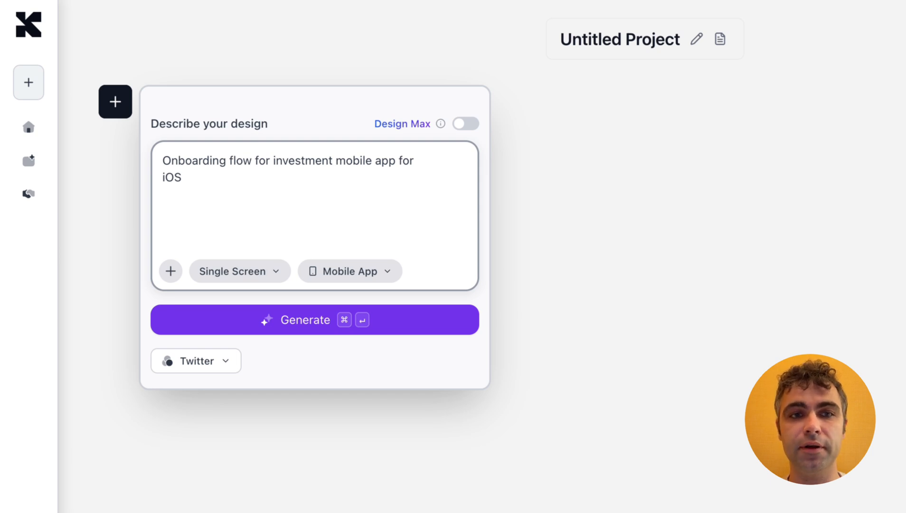
Step: Add a separate paragraph to the prompt: "Screen 1 - introduction to the product with cards that represent individual features"
{"action": "key", "text": "Return"}
{"action": "key", "text": "Return"}
{"action": "type", "text": "Screen 1 -"}
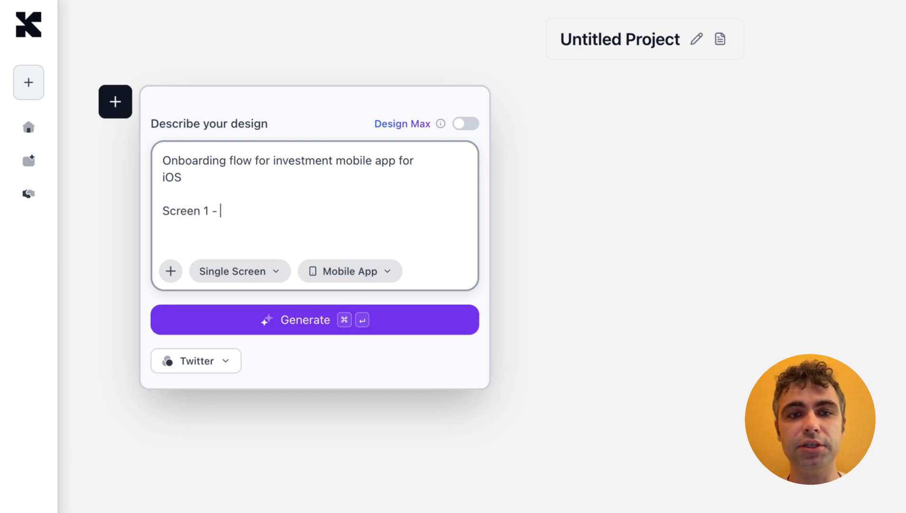
{"action": "type", "text": " introduc"}
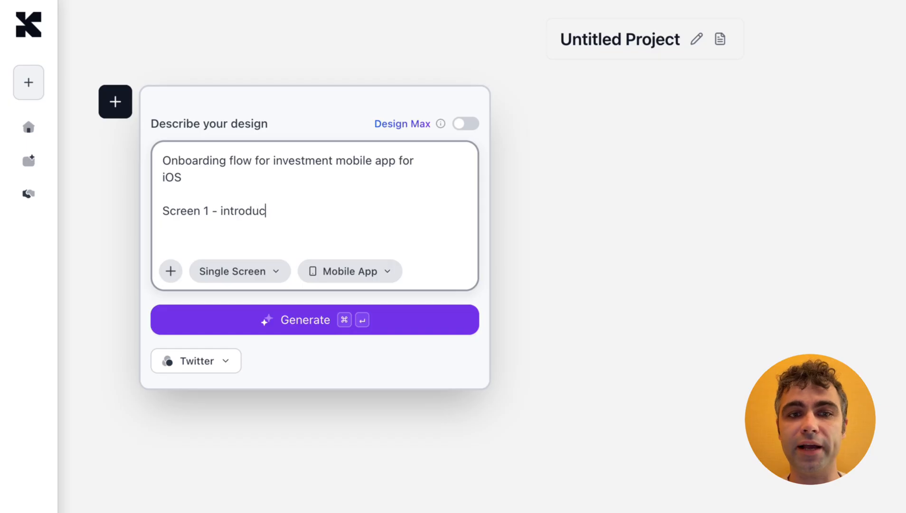
{"action": "type", "text": "tion to the product w"}
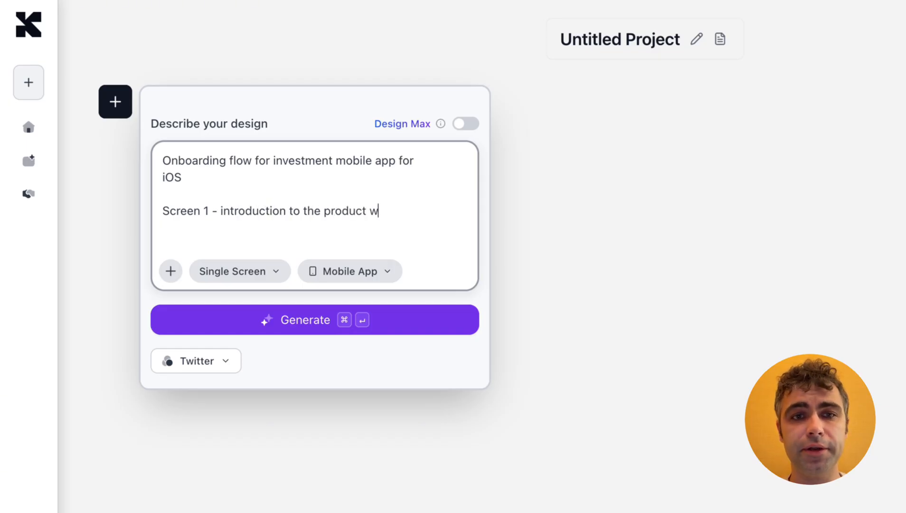
{"action": "type", "text": "ith cards that "}
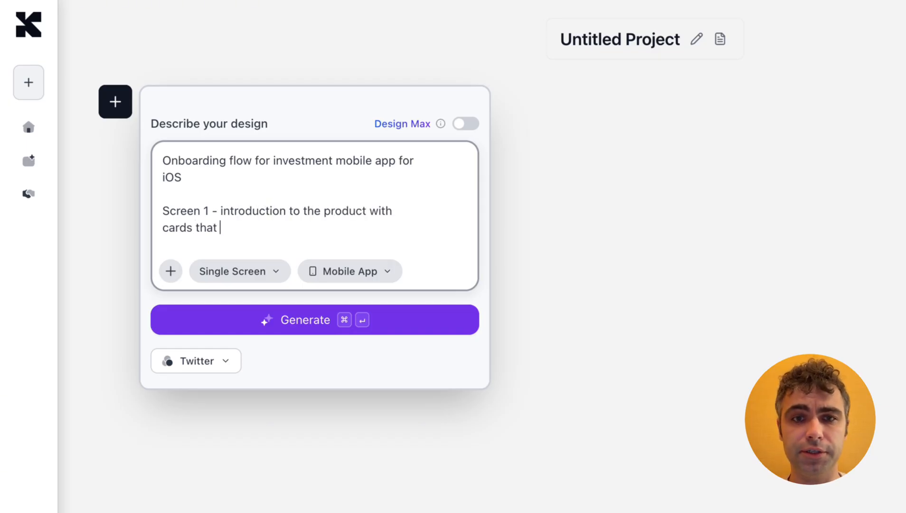
{"action": "type", "text": "represent in"}
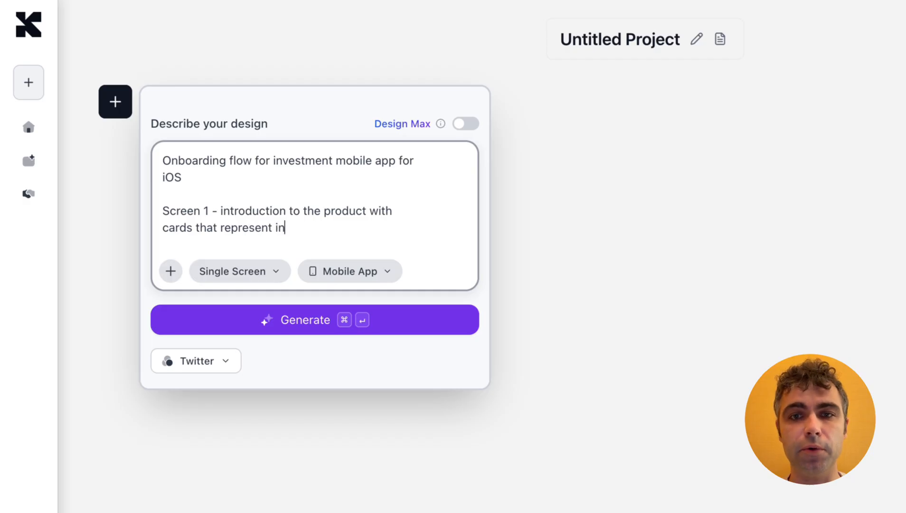
{"action": "type", "text": "dividual features"}
Step: Begin the next prompt paragraph with "Screen 2 - request to provide information about user financial assets - user has to"
{"action": "key", "text": "Return"}
{"action": "key", "text": "Return"}
{"action": "type", "text": "S"}
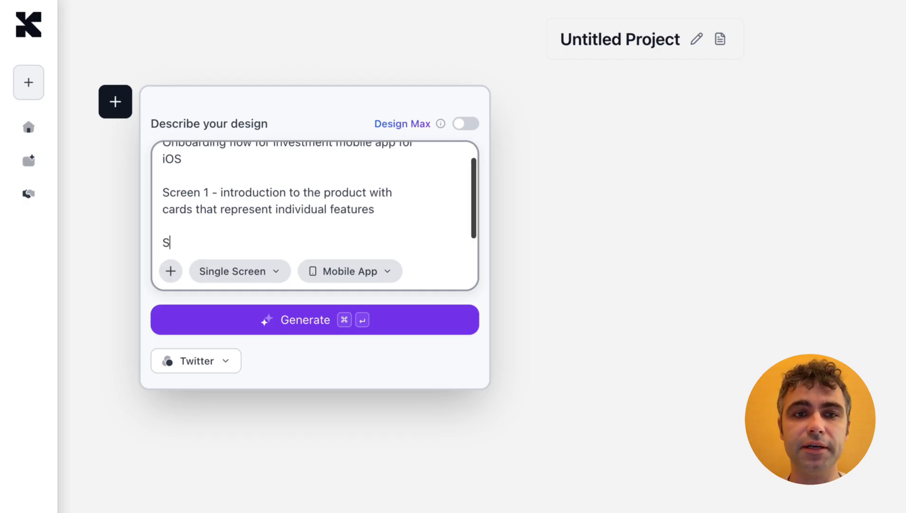
{"action": "type", "text": "creen 2 - re"}
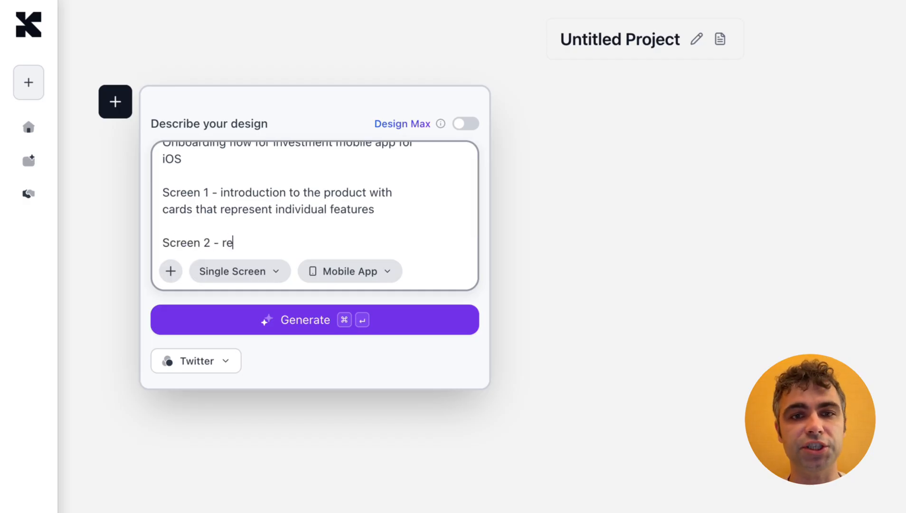
{"action": "type", "text": "quest to prov"}
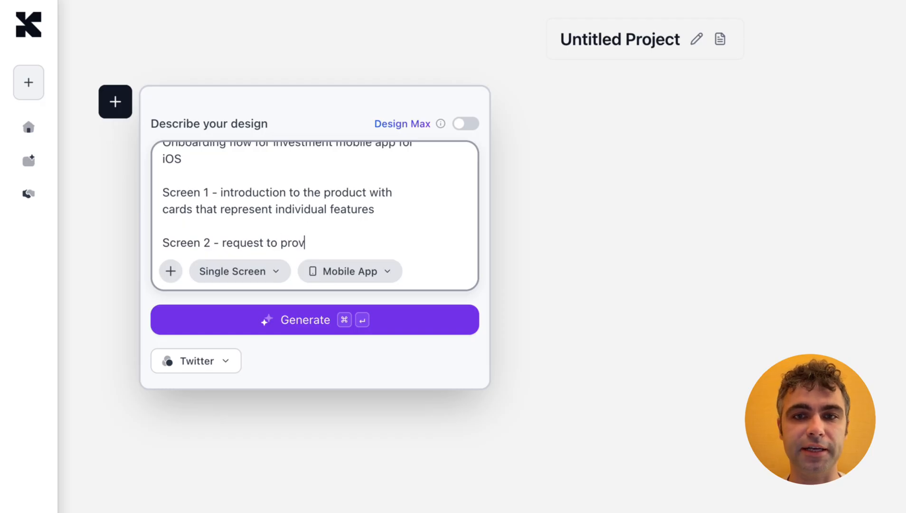
{"action": "type", "text": "ide information abou"}
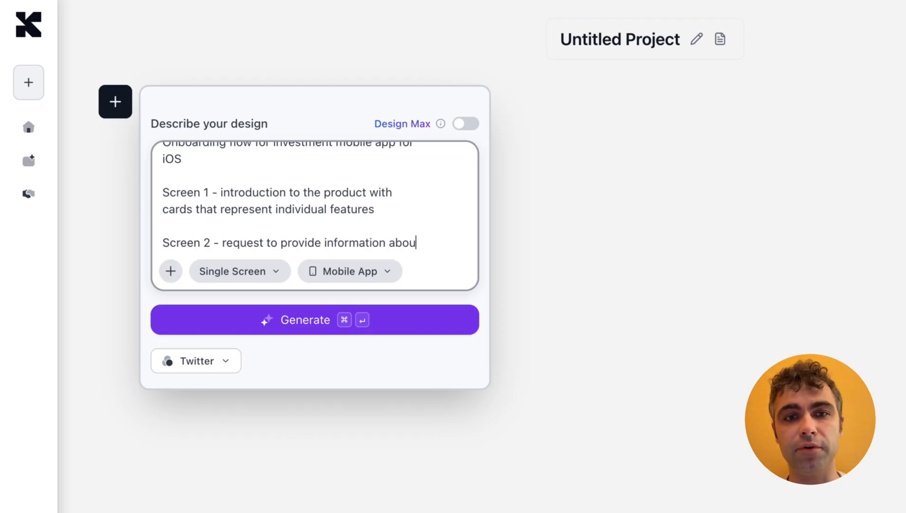
{"action": "type", "text": "t user fin"}
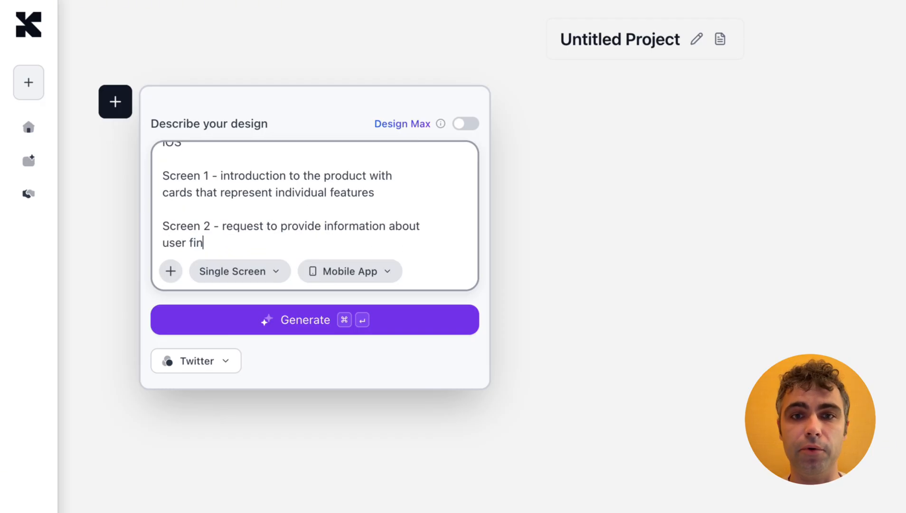
{"action": "type", "text": "ancial ass"}
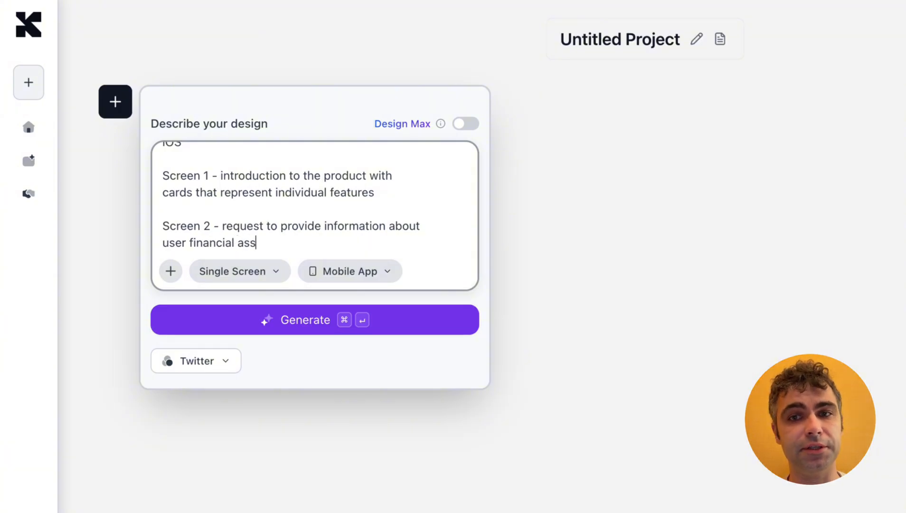
{"action": "type", "text": "ets - user has to"}
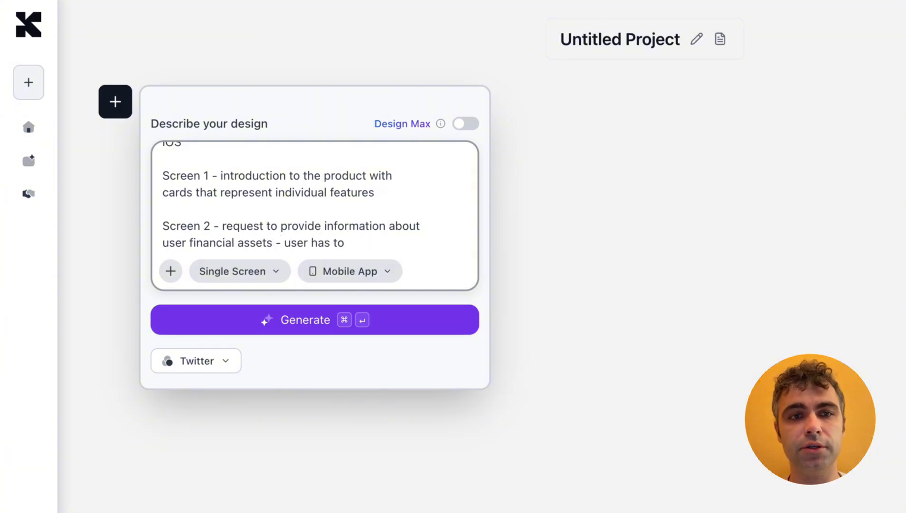
Step: Complete the Screen 2 description with "select a type of the asset (i.e., stocks, real estate) and $ of the value this asset has"
{"action": "type", "text": " select a type of the asset (i.e., stocks, "}
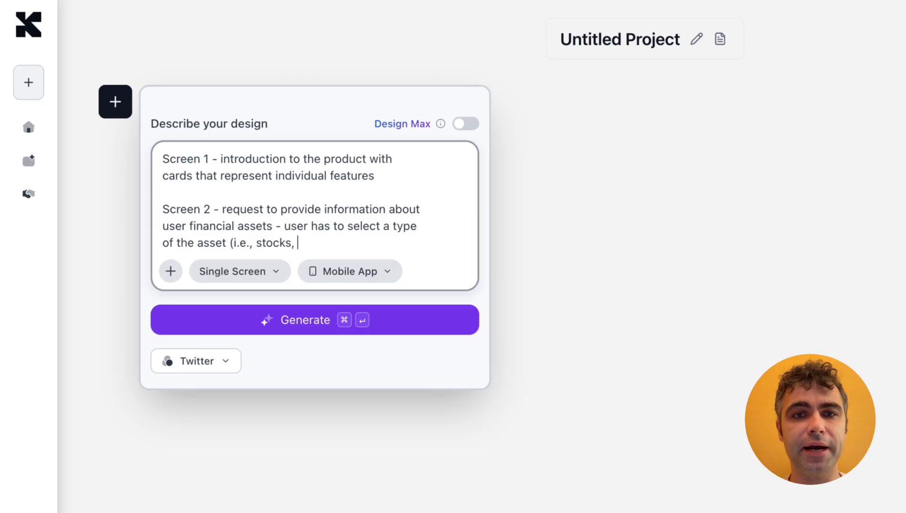
{"action": "type", "text": "real estate) and $ of the value this asset"}
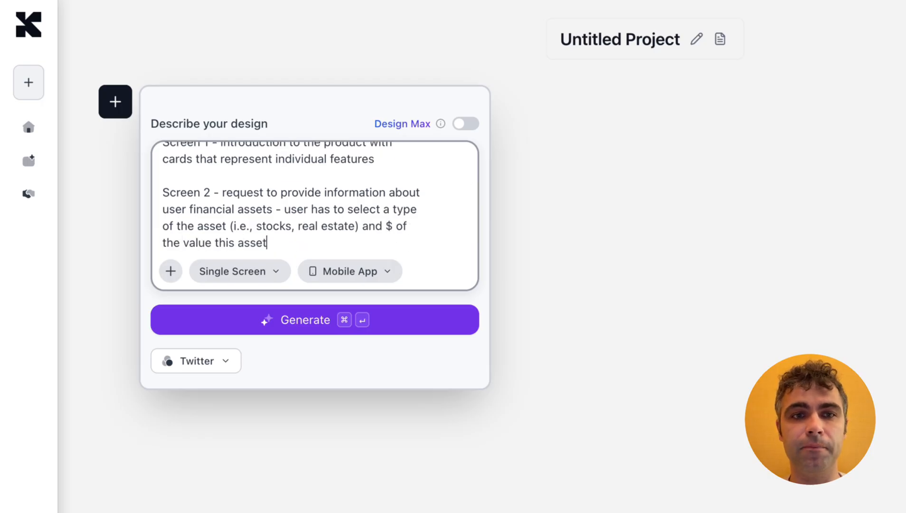
{"action": "type", "text": " has"}
Step: Add a separate paragraph to the prompt: "Screen 3 - user has to accept terms of service"
{"action": "key", "text": "Return"}
{"action": "key", "text": "Return"}
{"action": "type", "text": "Screen "}
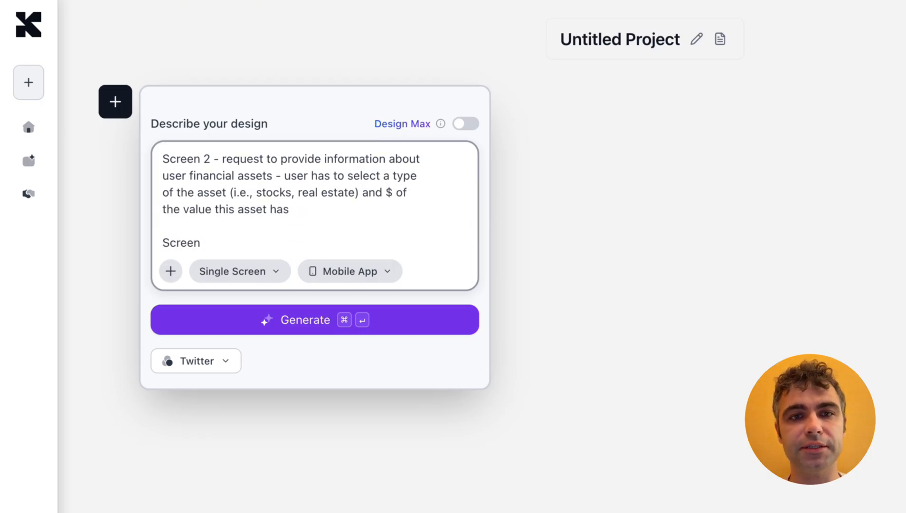
{"action": "type", "text": "3 - user has t"}
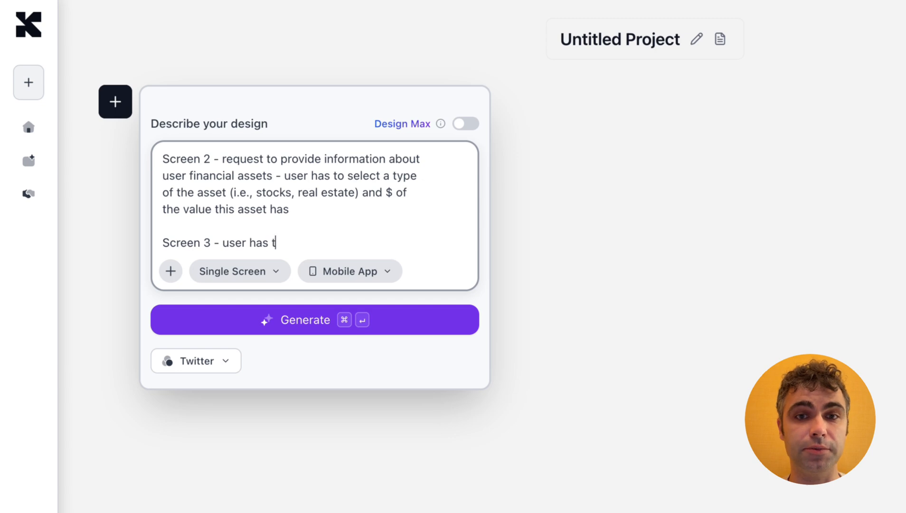
{"action": "type", "text": "o accep"}
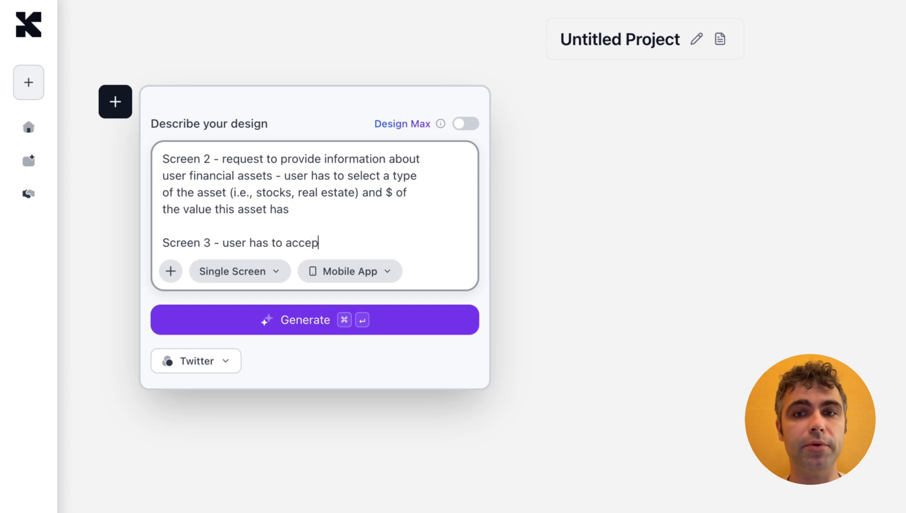
{"action": "type", "text": "t terms"}
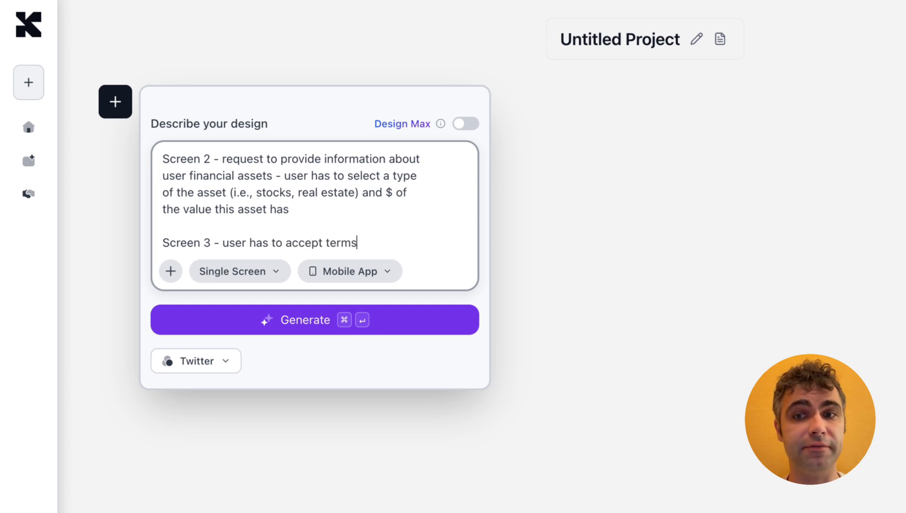
{"action": "type", "text": " of service"}
Step: Add a separate paragraph to the prompt: "Screen 4 - system will analyze user assets and this analysis should take around a minute"
{"action": "key", "text": "Return"}
{"action": "key", "text": "Return"}
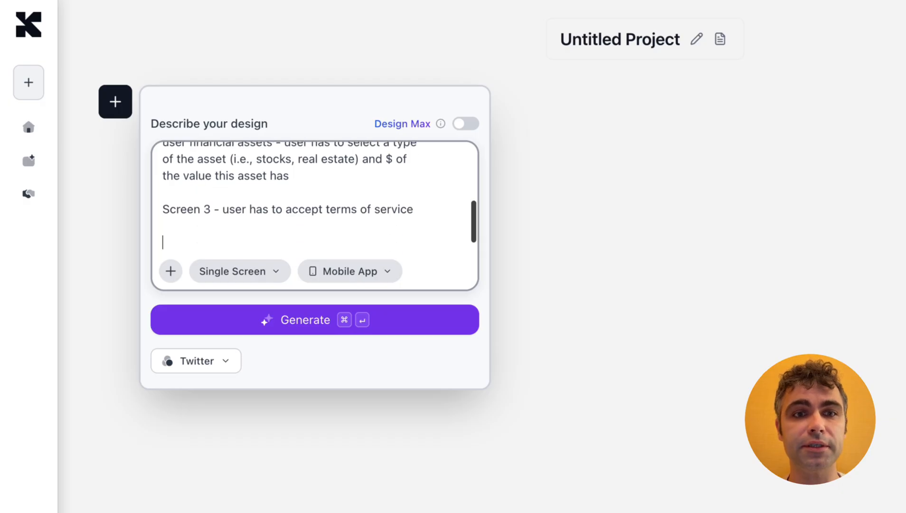
{"action": "type", "text": "Screen 4 "}
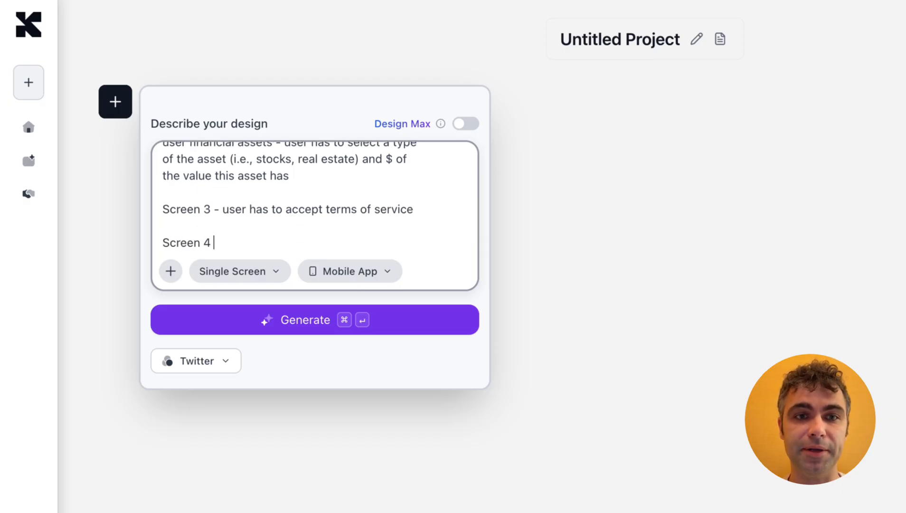
{"action": "type", "text": "- system wi"}
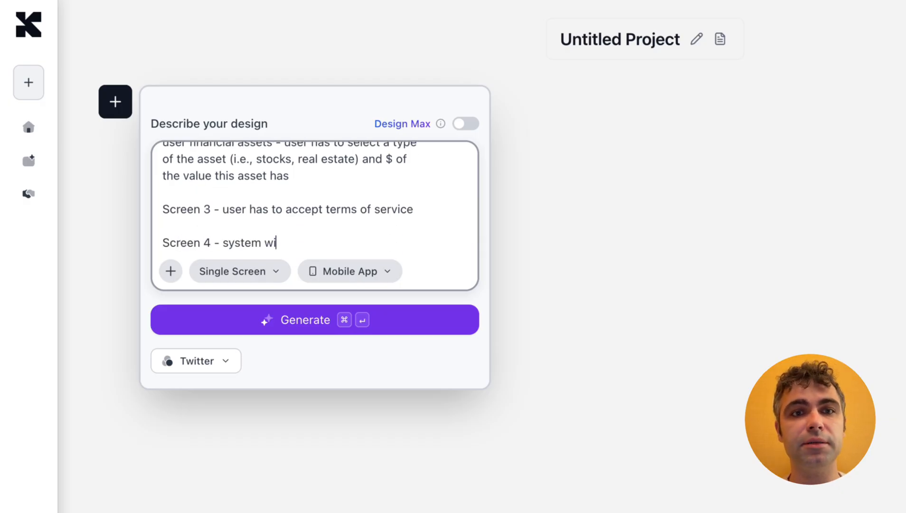
{"action": "type", "text": "ll analyze user"}
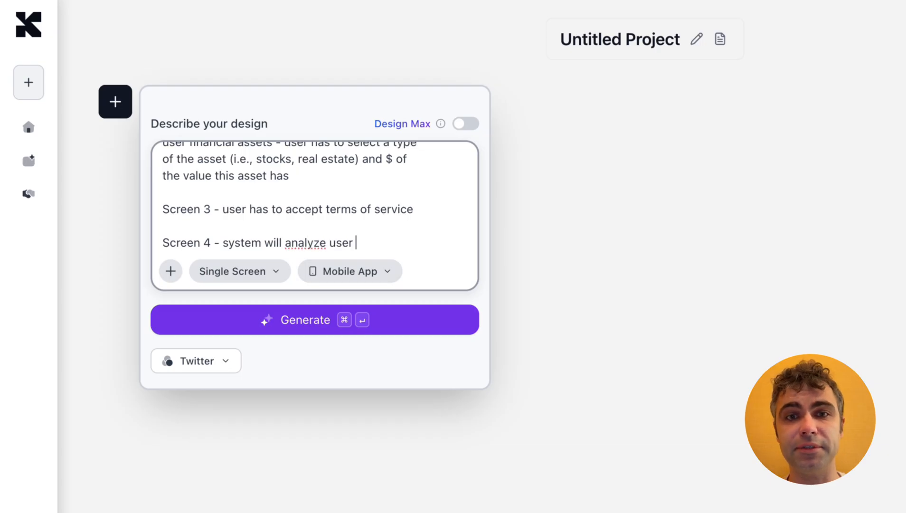
{"action": "type", "text": " assets and"}
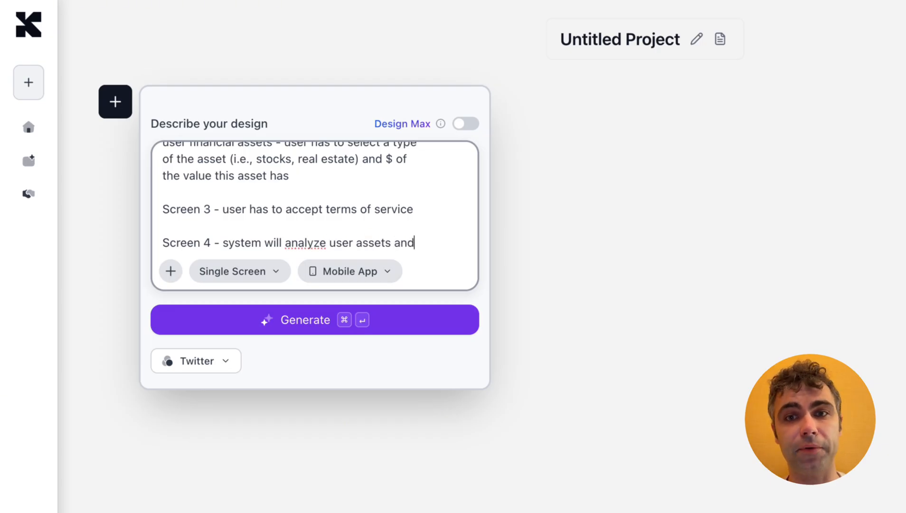
{"action": "type", "text": " this "}
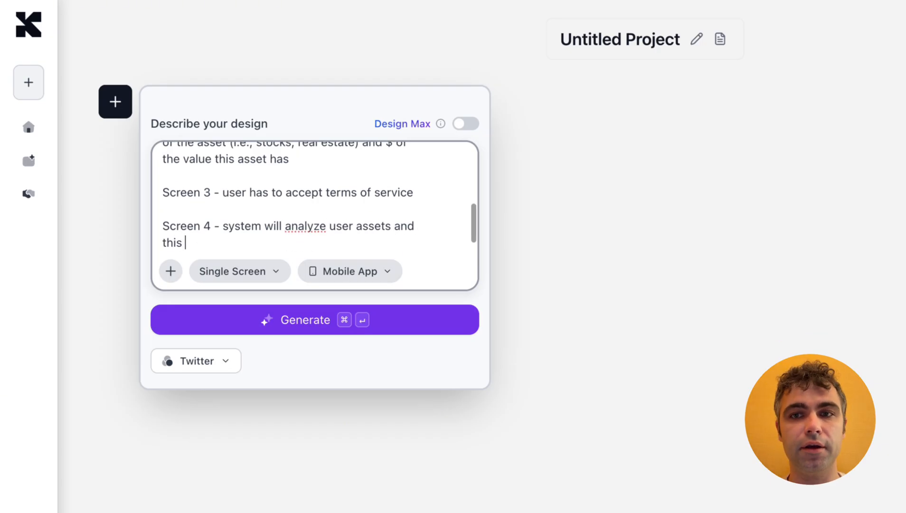
{"action": "type", "text": "analys"}
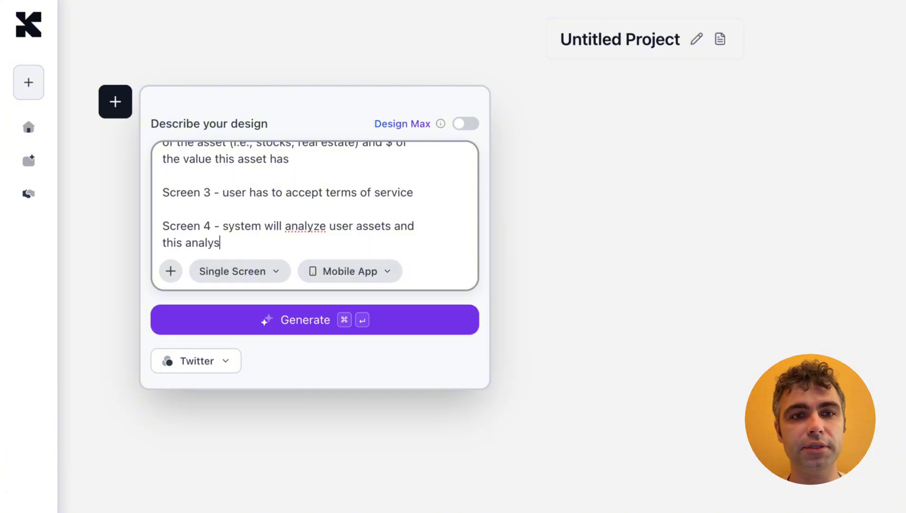
{"action": "type", "text": "is should ta"}
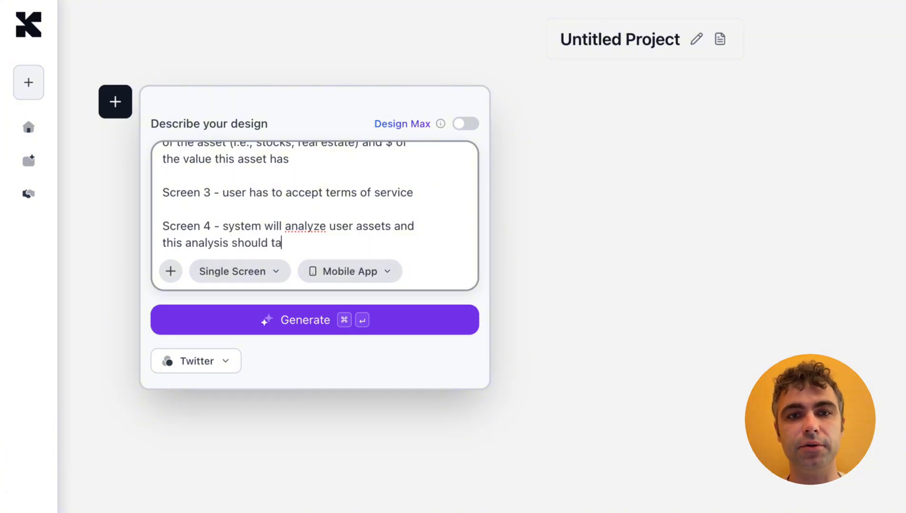
{"action": "type", "text": "ke around a min"}
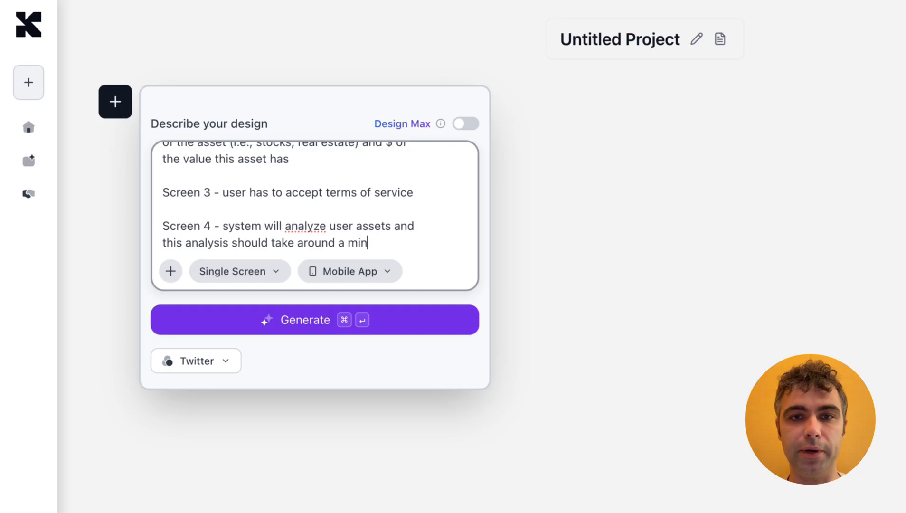
{"action": "type", "text": "ute"}
Step: Add a separate paragraph to the prompt: "Screen 5 - summary of the analysis with key indicators and invitation to try the product"
{"action": "key", "text": "Return"}
{"action": "key", "text": "Return"}
{"action": "type", "text": "Screen 5 - summary of"}
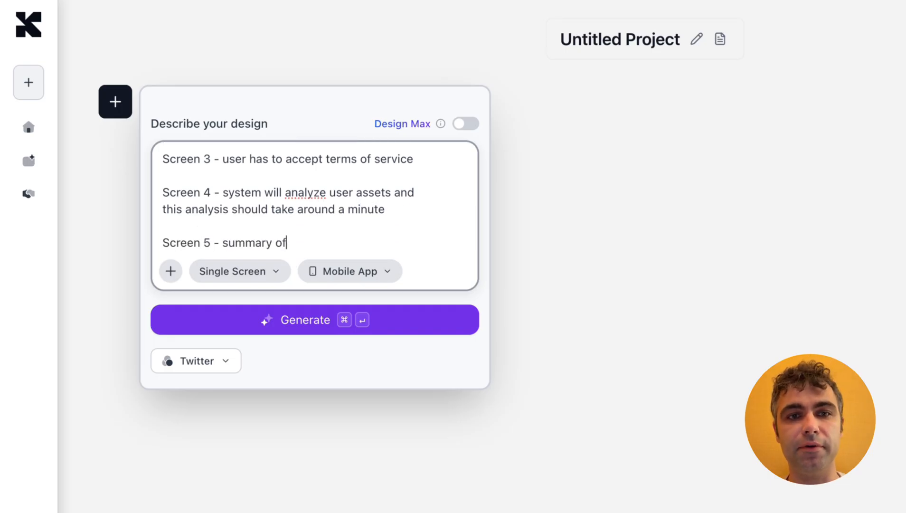
{"action": "type", "text": " the analysis with key"}
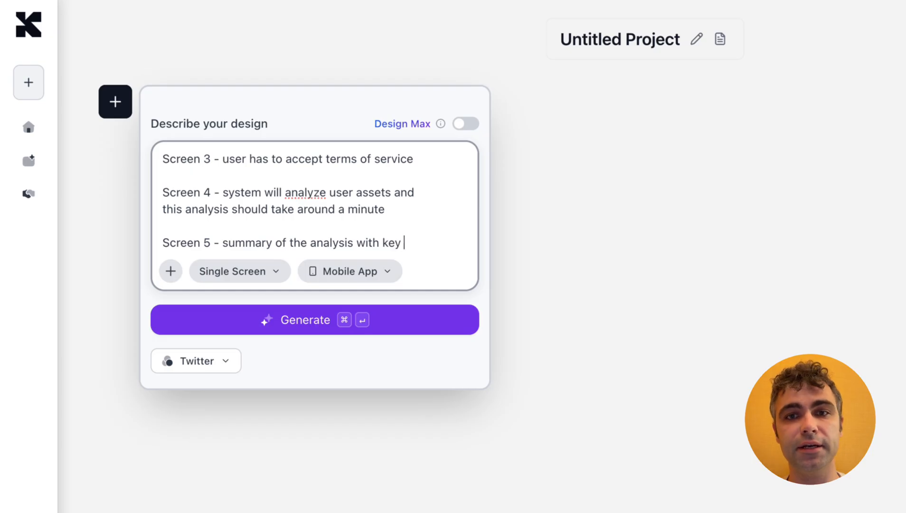
{"action": "type", "text": " indicators an"}
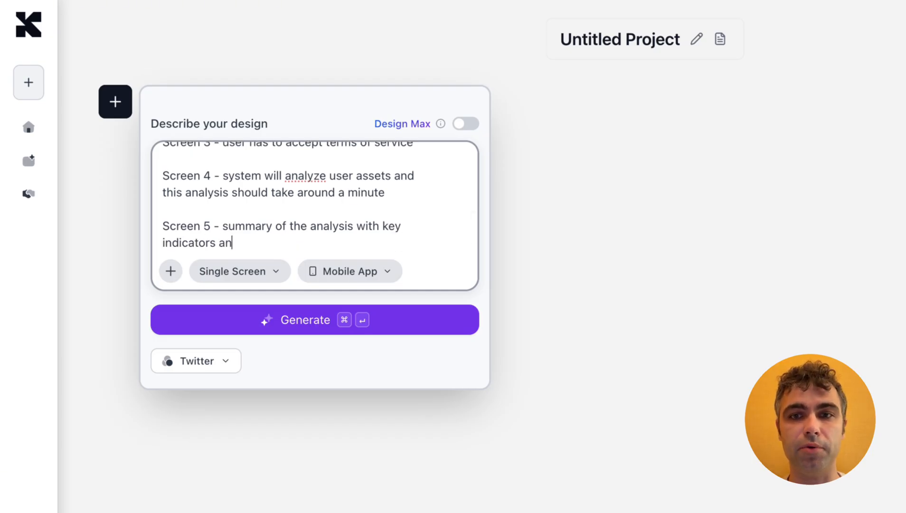
{"action": "type", "text": "d invitation to try the product"}
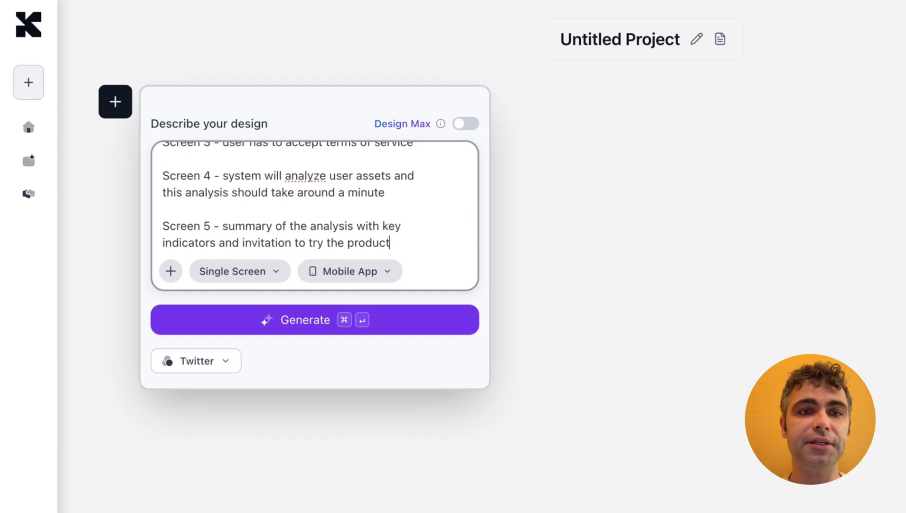
Step: Enable Design Max, keep Mobile App as the design type, and set the generation mode to Multi Screen
{"action": "mouse_move", "coordinate": [441, 124]}
{"action": "left_click", "coordinate": [471, 127]}
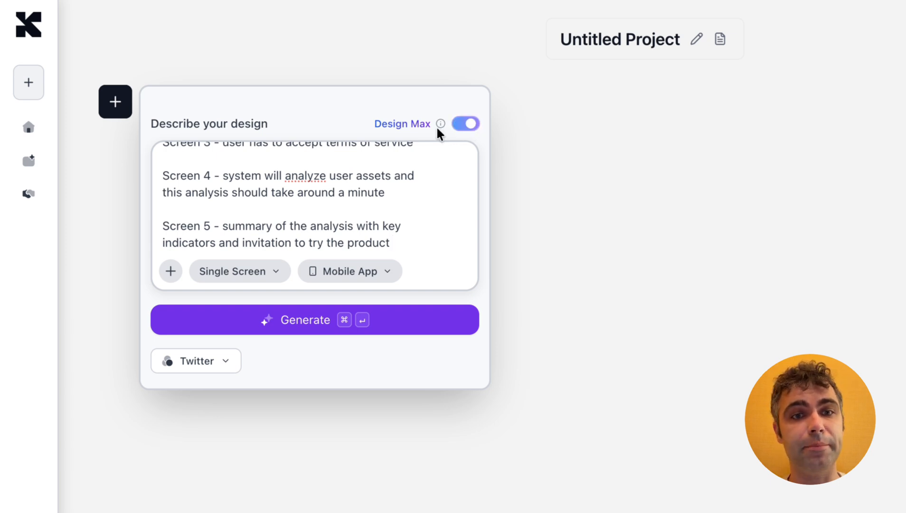
{"action": "mouse_move", "coordinate": [440, 126]}
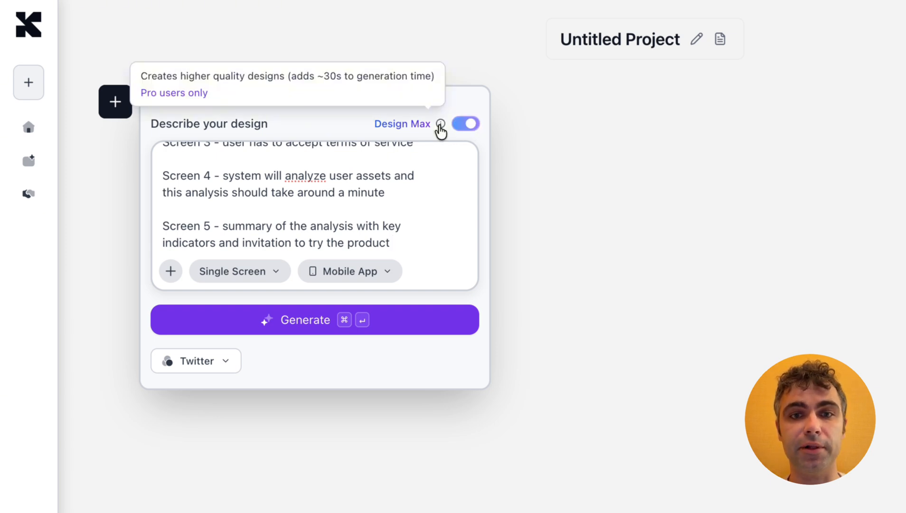
{"action": "left_click", "coordinate": [374, 269]}
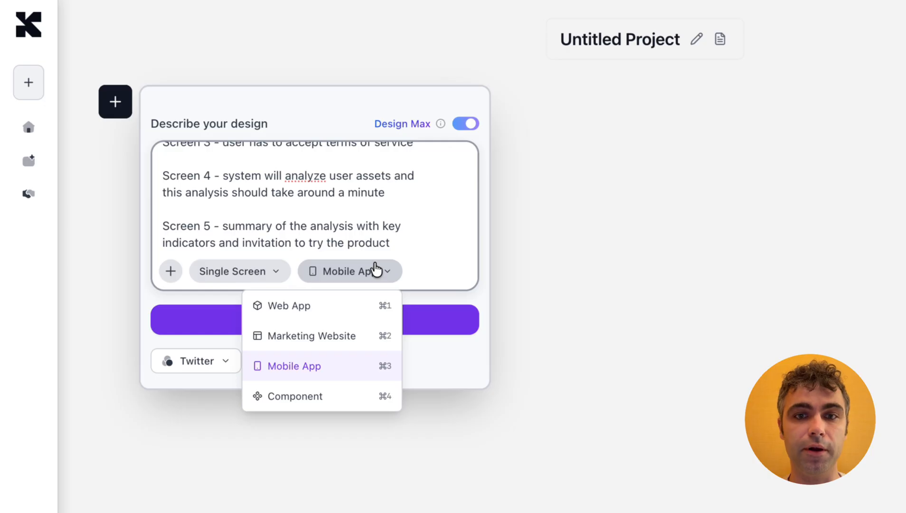
{"action": "left_click", "coordinate": [319, 375]}
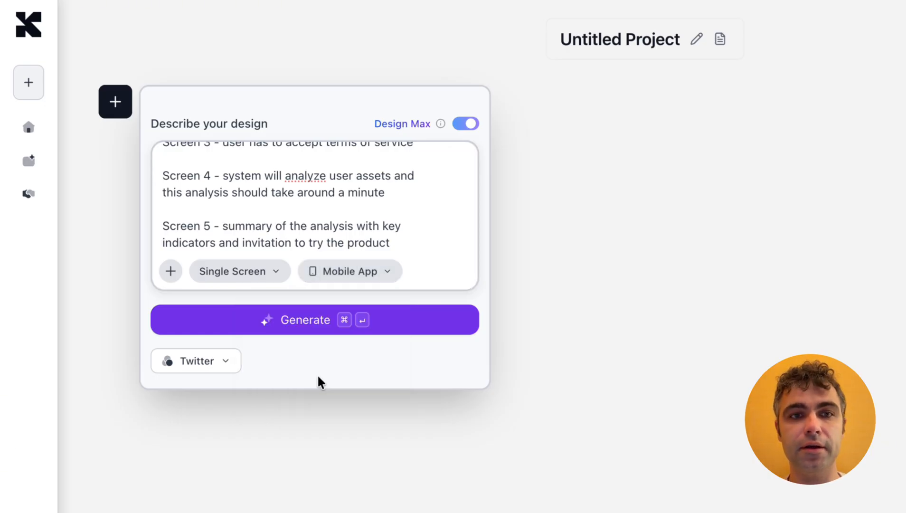
{"action": "left_click", "coordinate": [250, 280]}
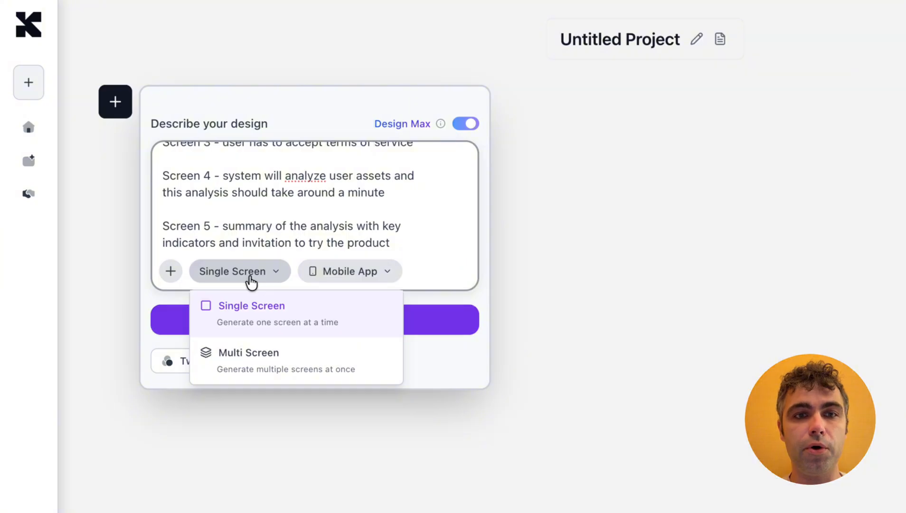
{"action": "left_click", "coordinate": [262, 359]}
Step: Keep the Twitter theme for the design and generate the onboarding screens
{"action": "left_click", "coordinate": [227, 366]}
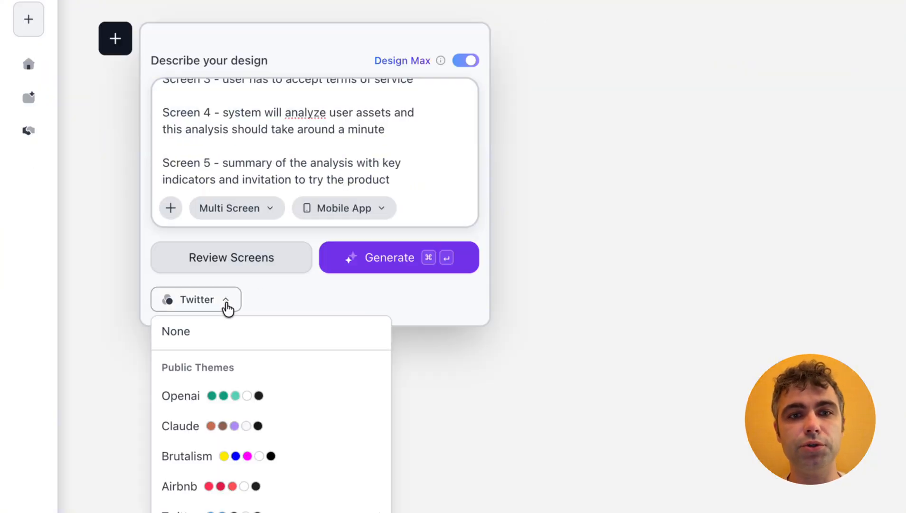
{"action": "scroll", "coordinate": [244, 463], "scroll_direction": "down", "scroll_amount": 3}
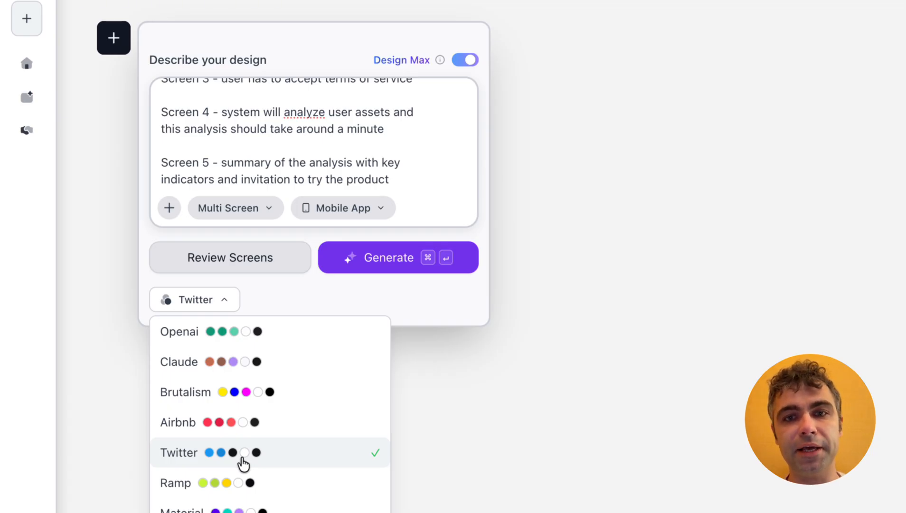
{"action": "left_click", "coordinate": [243, 452]}
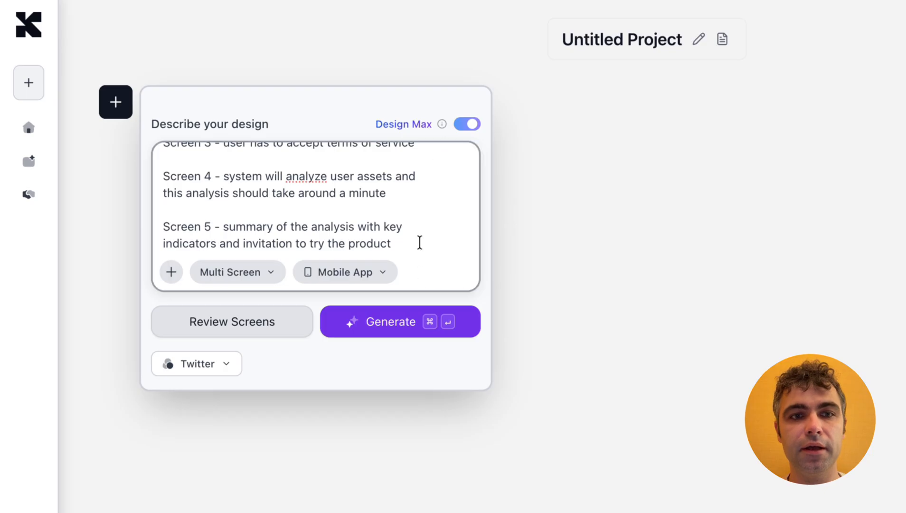
{"action": "left_click", "coordinate": [417, 332]}
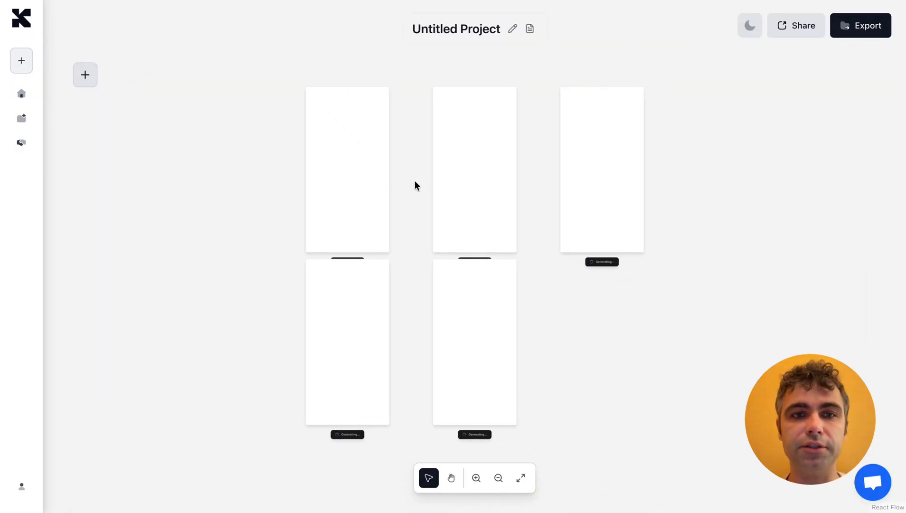
Step: Rename the project as "Investment app"
{"action": "left_click", "coordinate": [512, 28]}
{"action": "type", "text": "Investment app"}
{"action": "key", "text": "Return"}
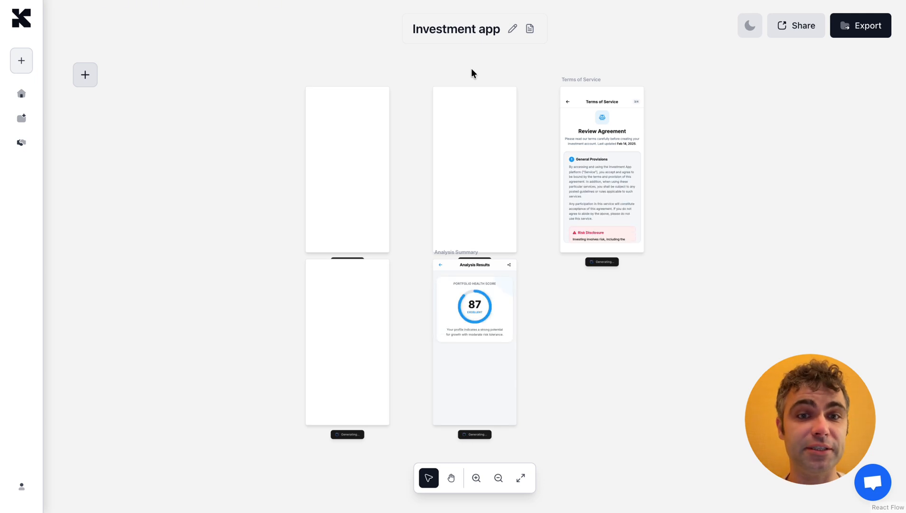
Step: Examine the Terms of Service and Analysis Summary screens up close while generation is running
{"action": "scroll", "coordinate": [597, 83], "scroll_direction": "up", "scroll_amount": 5}
{"action": "scroll", "coordinate": [597, 85], "scroll_direction": "up", "scroll_amount": 2}
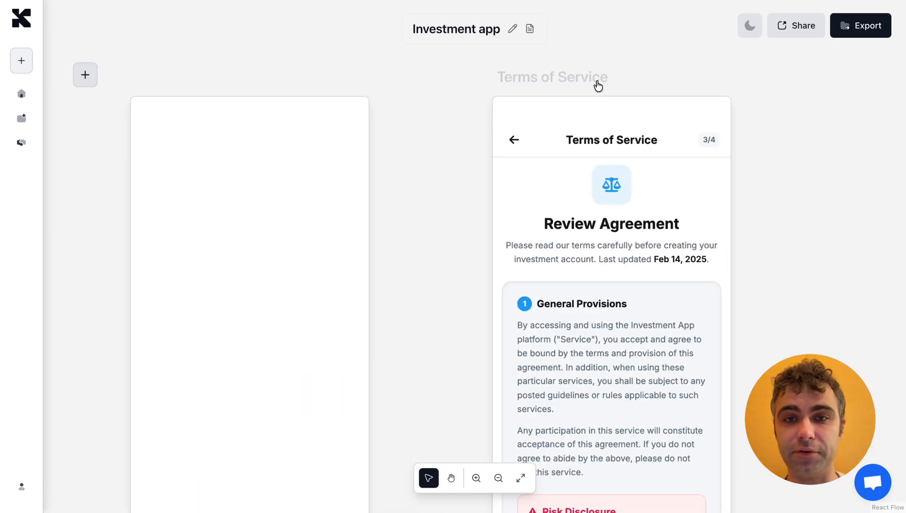
{"action": "scroll", "coordinate": [597, 85], "scroll_direction": "down", "scroll_amount": 5}
{"action": "scroll", "coordinate": [564, 297], "scroll_direction": "down", "scroll_amount": 6}
{"action": "scroll", "coordinate": [563, 297], "scroll_direction": "left", "scroll_amount": 4}
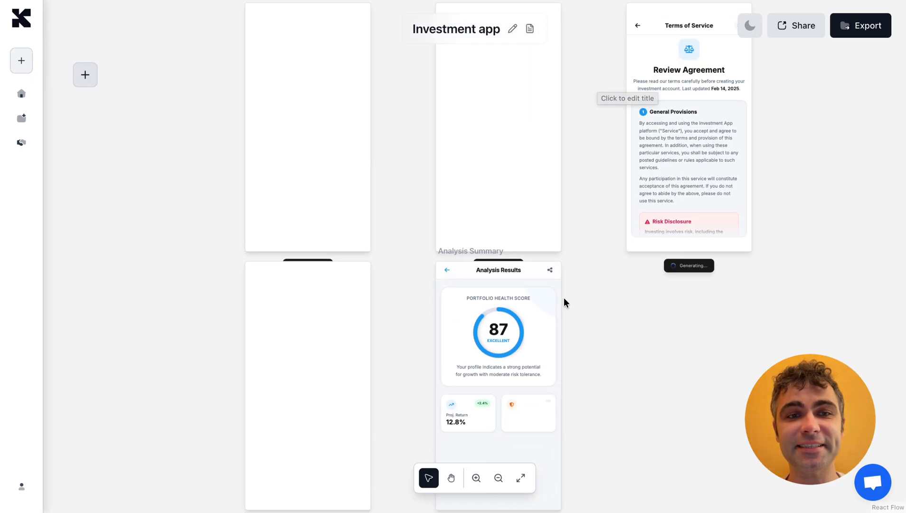
{"action": "left_click", "coordinate": [562, 305]}
{"action": "scroll", "coordinate": [547, 317], "scroll_direction": "up", "scroll_amount": 3}
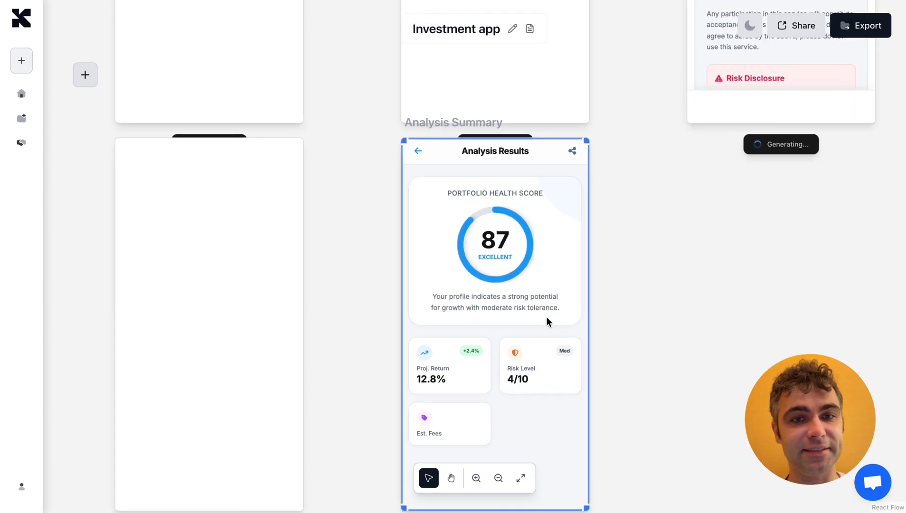
{"action": "scroll", "coordinate": [546, 317], "scroll_direction": "down", "scroll_amount": 2}
{"action": "left_click", "coordinate": [636, 237]}
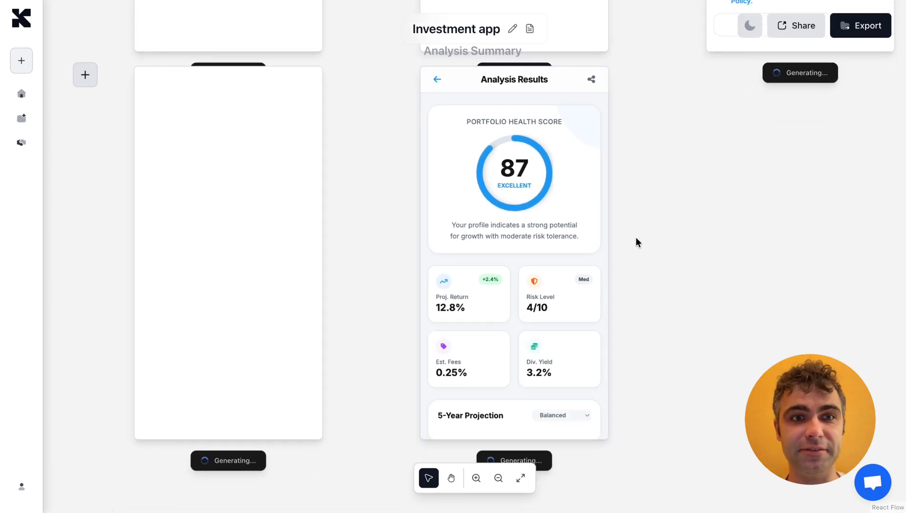
{"action": "scroll", "coordinate": [636, 238], "scroll_direction": "down", "scroll_amount": 3}
{"action": "scroll", "coordinate": [638, 237], "scroll_direction": "up", "scroll_amount": 1}
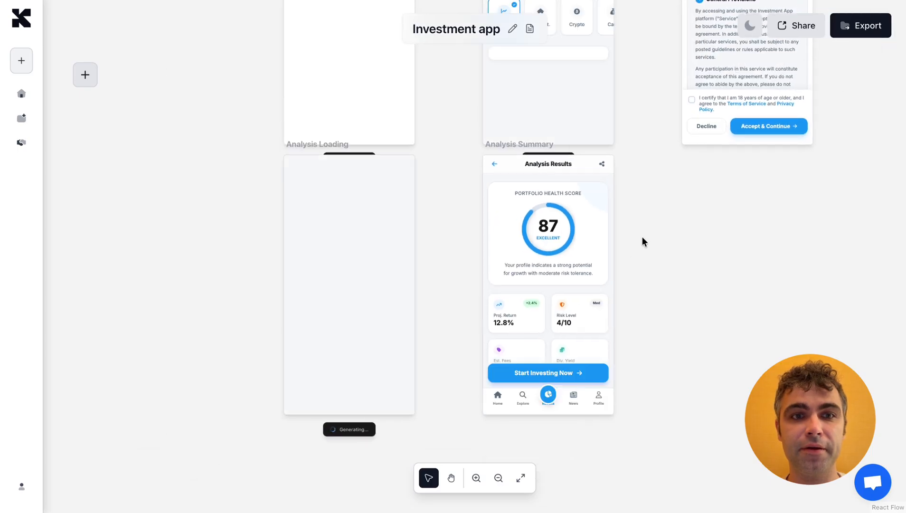
Step: Review the generated onboarding flow, including the Product Introduction, Financial Assets Input and Terms of Service screens
{"action": "scroll", "coordinate": [642, 237], "scroll_direction": "up", "scroll_amount": 2}
{"action": "scroll", "coordinate": [642, 237], "scroll_direction": "up", "scroll_amount": 3}
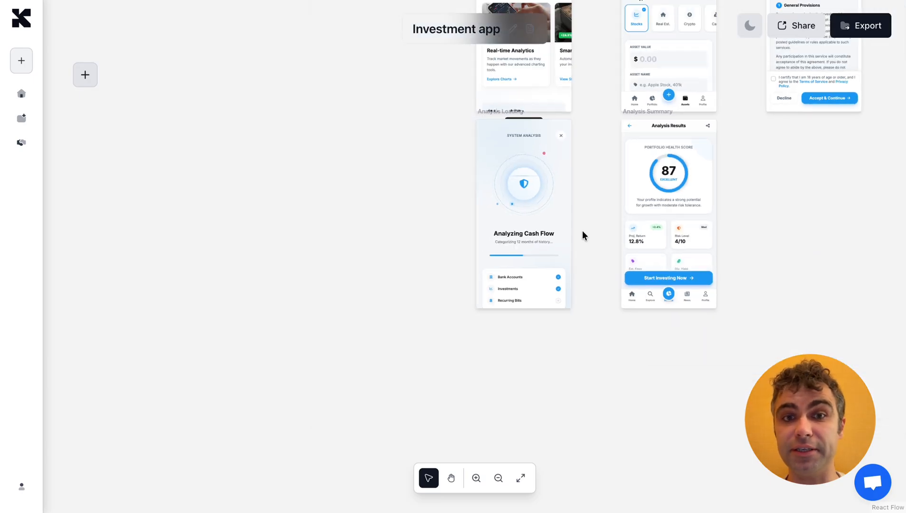
{"action": "scroll", "coordinate": [582, 231], "scroll_direction": "up", "scroll_amount": 4}
{"action": "scroll", "coordinate": [584, 203], "scroll_direction": "up", "scroll_amount": 4}
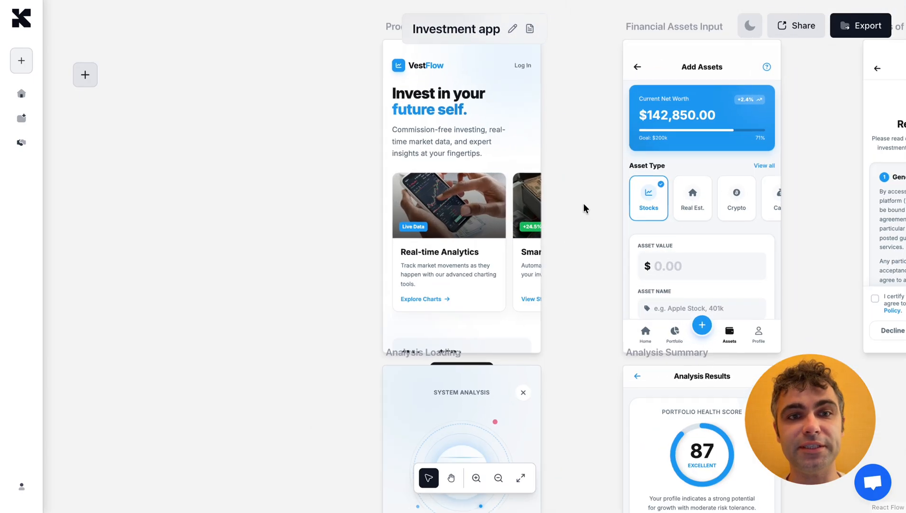
{"action": "scroll", "coordinate": [584, 204], "scroll_direction": "right", "scroll_amount": 2}
{"action": "scroll", "coordinate": [708, 219], "scroll_direction": "right", "scroll_amount": 2}
{"action": "scroll", "coordinate": [708, 218], "scroll_direction": "up", "scroll_amount": 1}
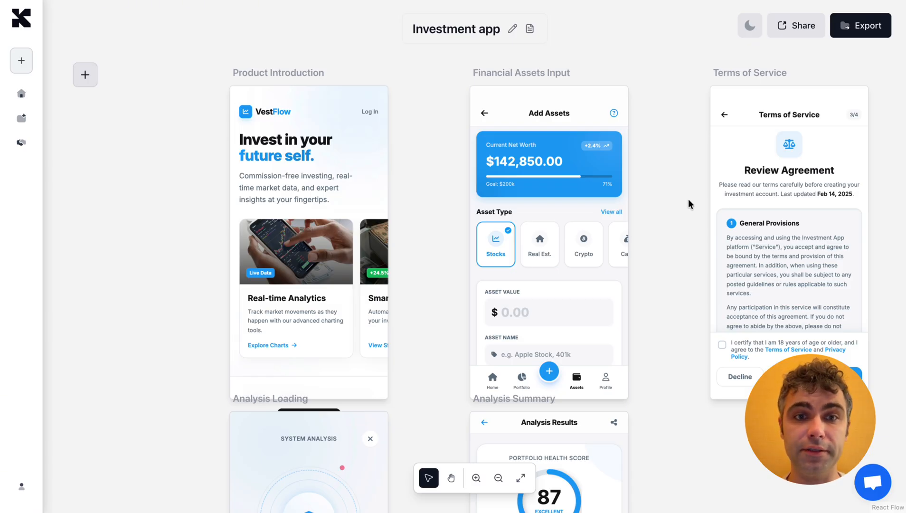
Step: Apply a Global Selection edit to the Financial Assets Input screen: "remove the bottom tab bar - I don't need to show it on this step"
{"action": "left_click", "coordinate": [522, 73]}
{"action": "scroll", "coordinate": [427, 141], "scroll_direction": "up", "scroll_amount": 2}
{"action": "scroll", "coordinate": [427, 141], "scroll_direction": "right", "scroll_amount": 1}
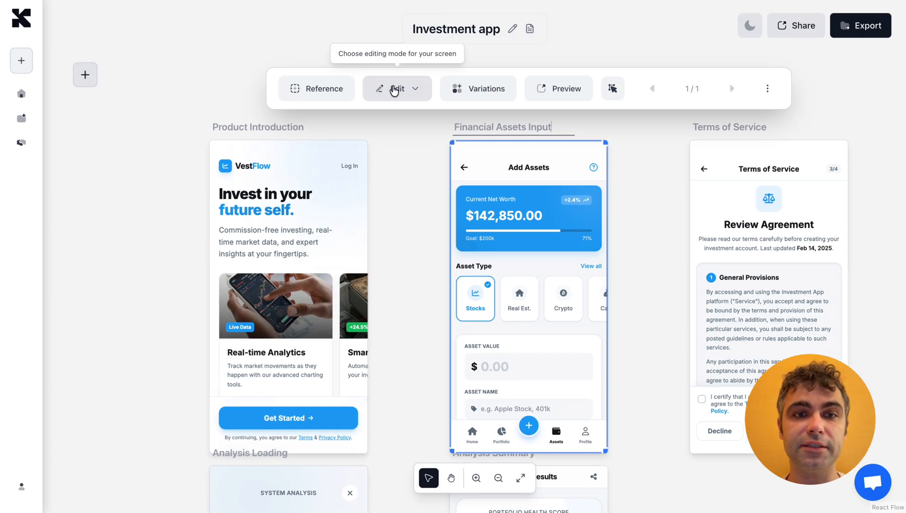
{"action": "left_click", "coordinate": [394, 91]}
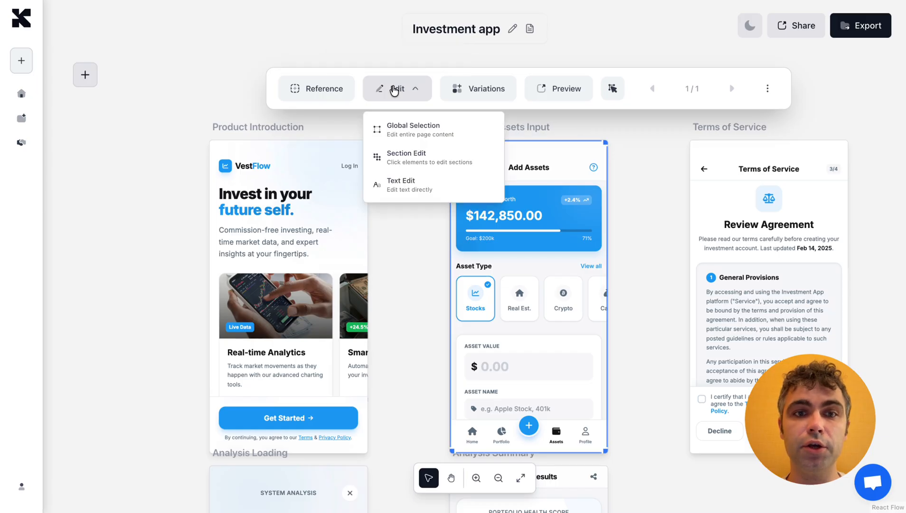
{"action": "left_click", "coordinate": [411, 126]}
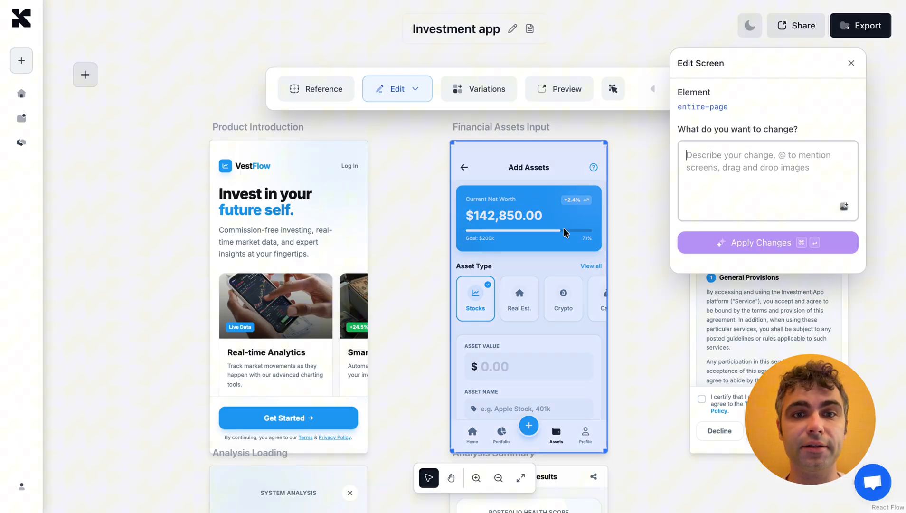
{"action": "left_click", "coordinate": [715, 156]}
{"action": "type", "text": "remove the bottom tab bar - "}
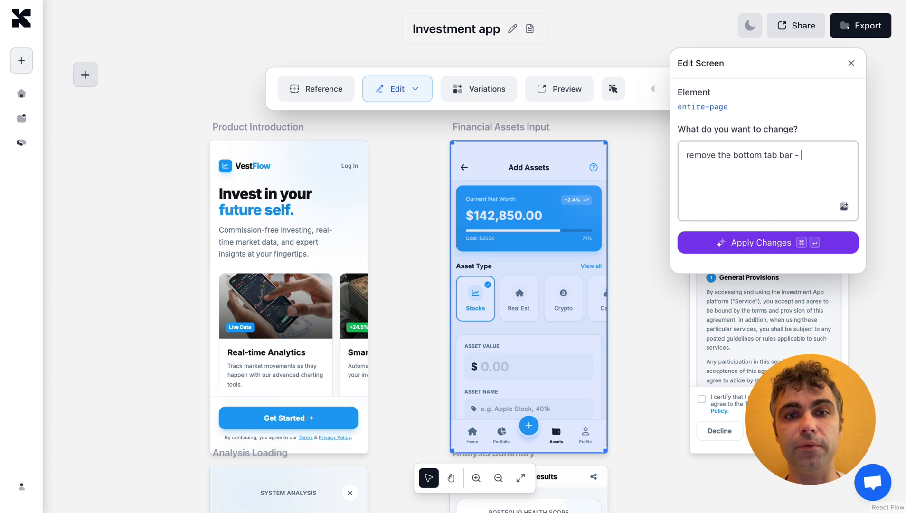
{"action": "type", "text": "I don't need to show it on this s"}
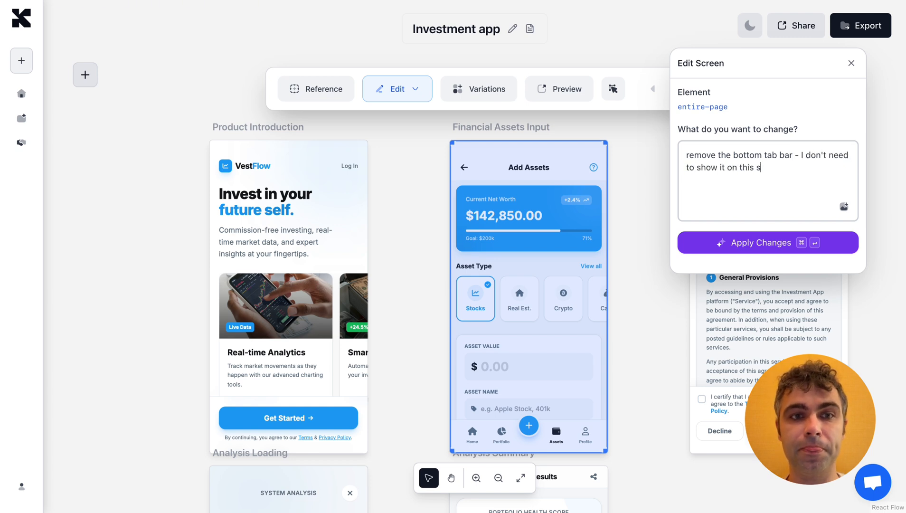
{"action": "type", "text": "tep"}
{"action": "left_click", "coordinate": [700, 242]}
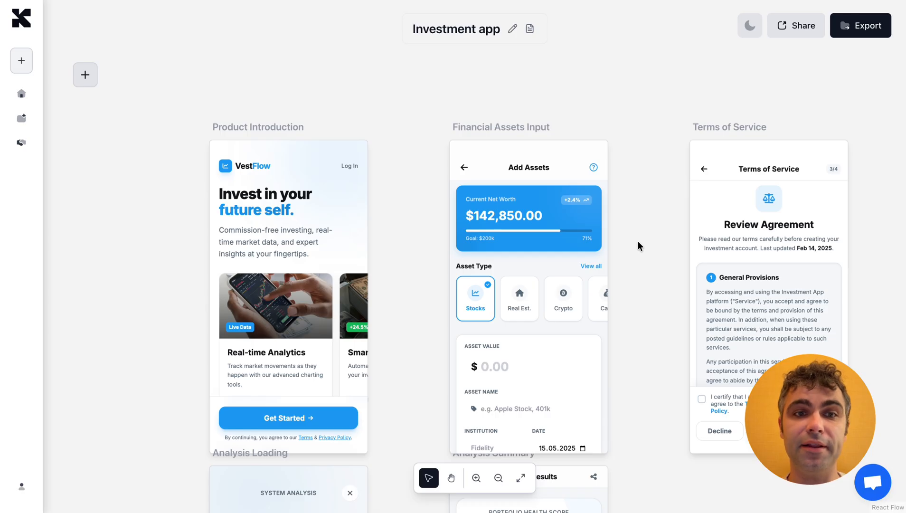
Step: Apply a Global Selection edit to the Analysis Summary screen: "Remove the tab bar at the bottom and share icon at the top of the screen"
{"action": "scroll", "coordinate": [638, 241], "scroll_direction": "down", "scroll_amount": 3}
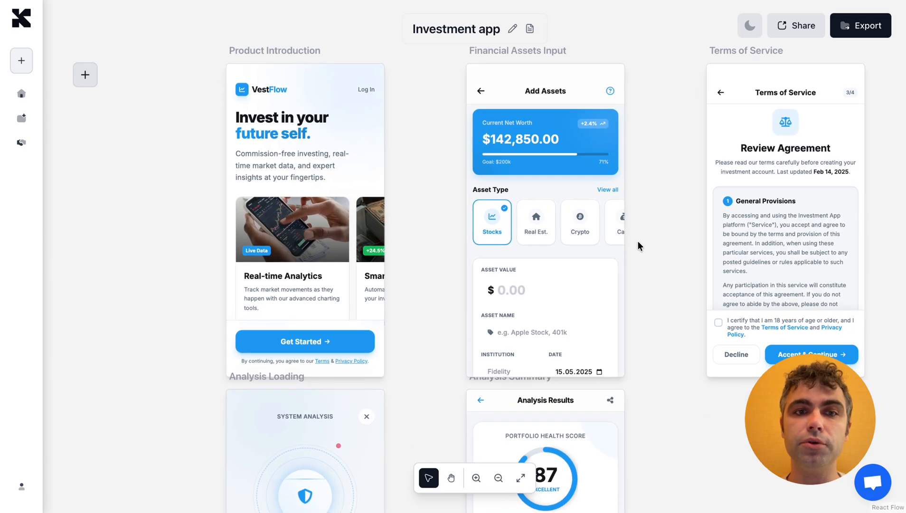
{"action": "scroll", "coordinate": [638, 242], "scroll_direction": "down", "scroll_amount": 6}
{"action": "scroll", "coordinate": [662, 241], "scroll_direction": "down", "scroll_amount": 2}
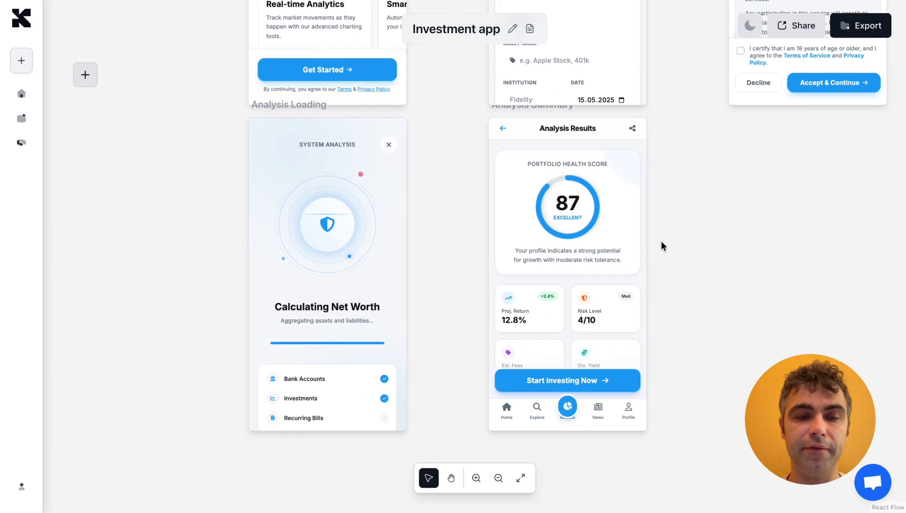
{"action": "scroll", "coordinate": [661, 241], "scroll_direction": "right", "scroll_amount": 2}
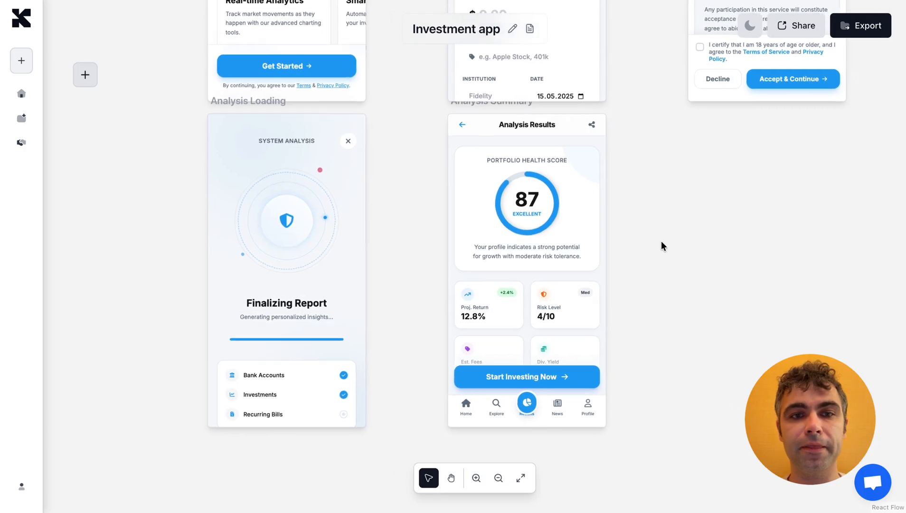
{"action": "left_click", "coordinate": [477, 135]}
{"action": "left_click", "coordinate": [331, 133]}
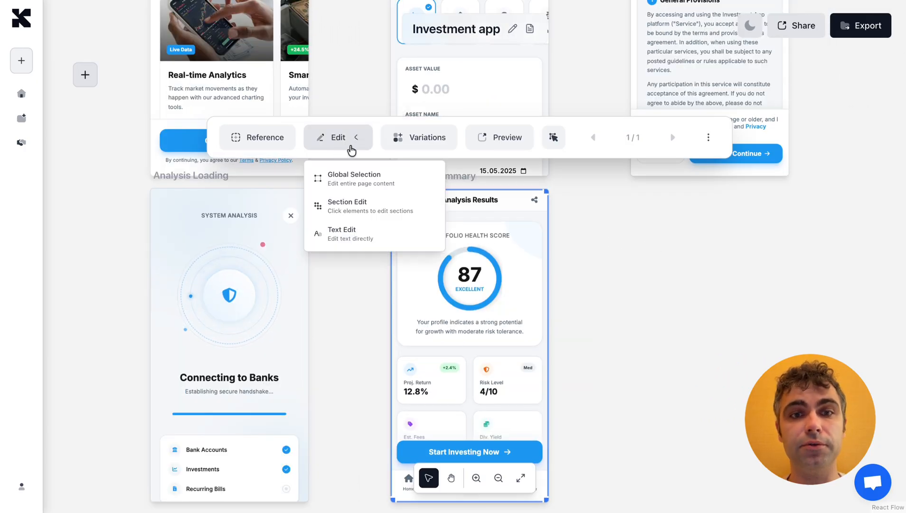
{"action": "left_click", "coordinate": [350, 181]}
{"action": "type", "text": "Remove the"}
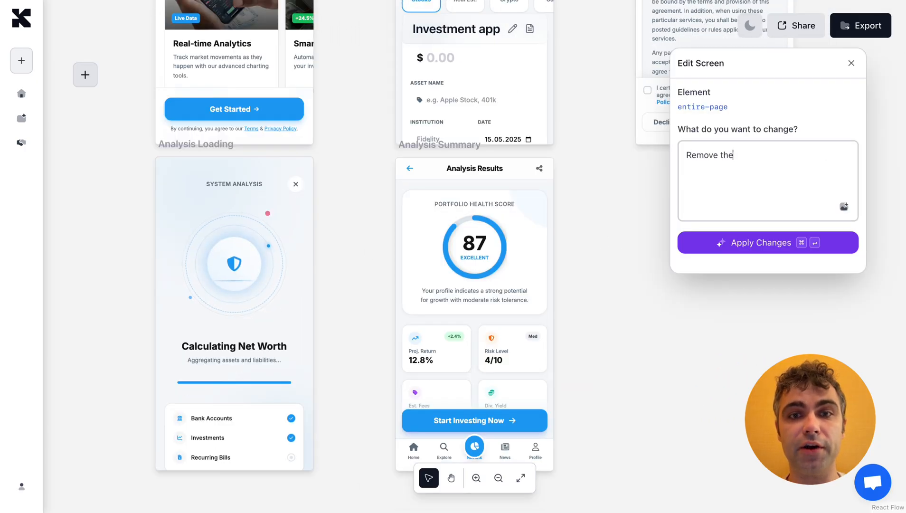
{"action": "type", "text": " tab bar and share i"}
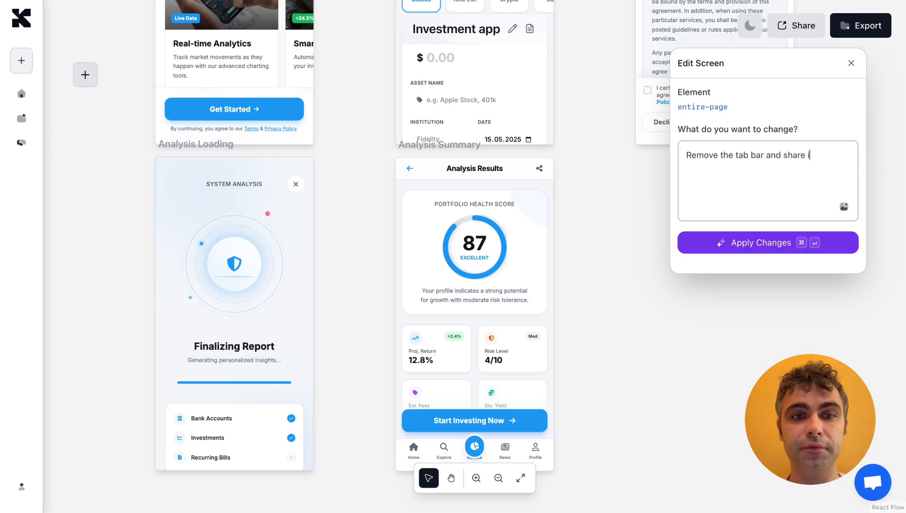
{"action": "type", "text": "con at the top of the sc"}
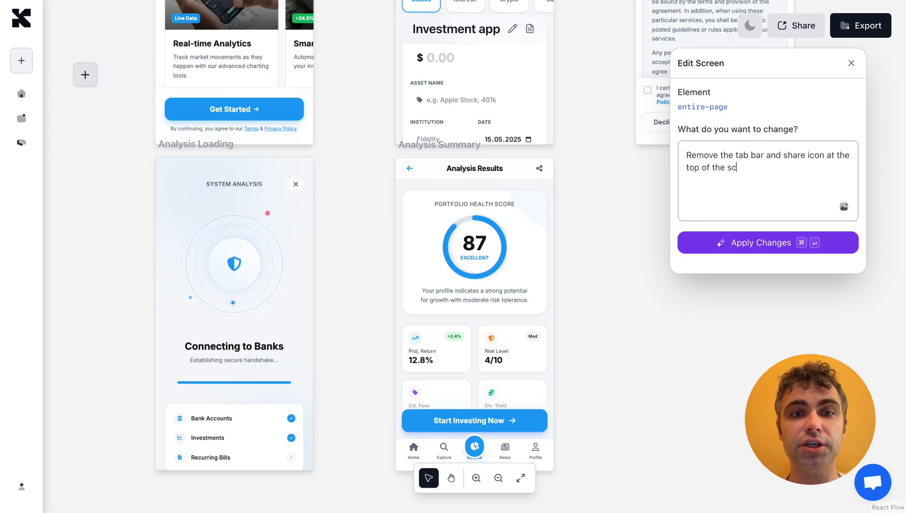
{"action": "type", "text": "reen at the bottom"}
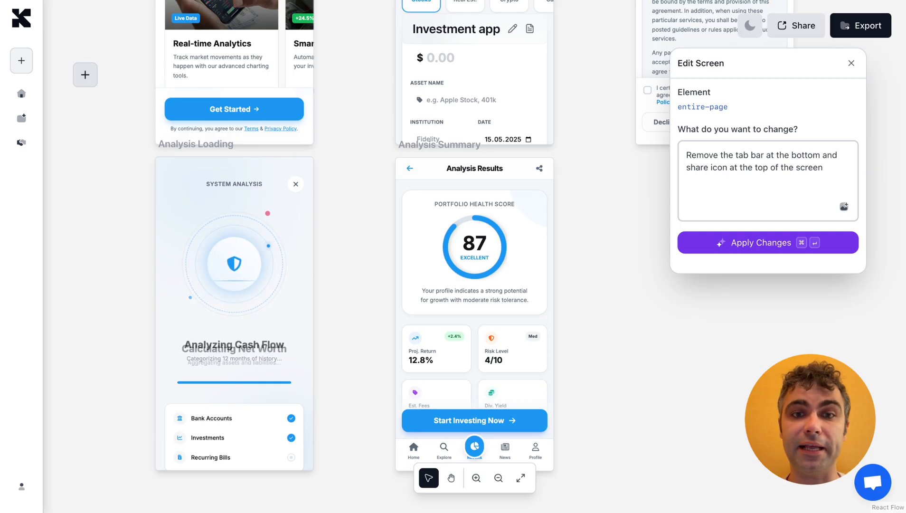
{"action": "left_click", "coordinate": [768, 242]}
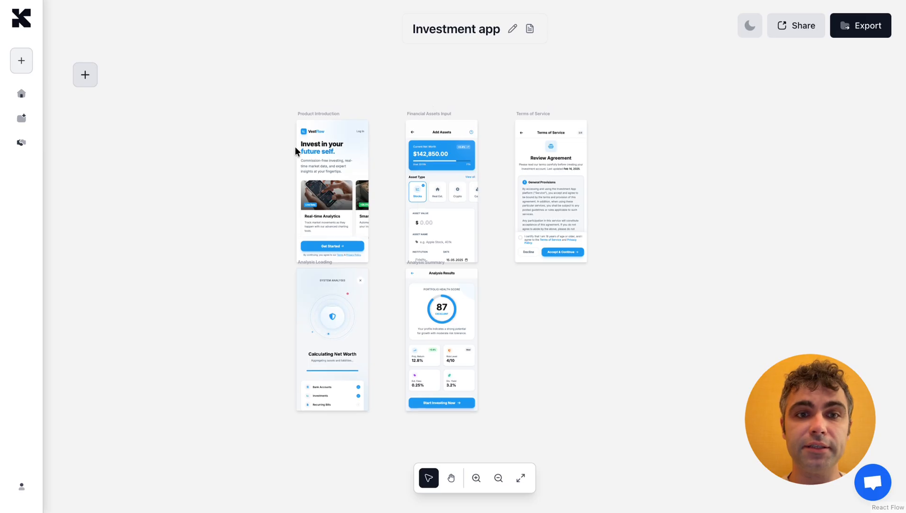
Step: Select all five onboarding screens on the canvas and proceed with exporting them
{"action": "left_click_drag", "start_coordinate": [241, 87], "coordinate": [676, 448]}
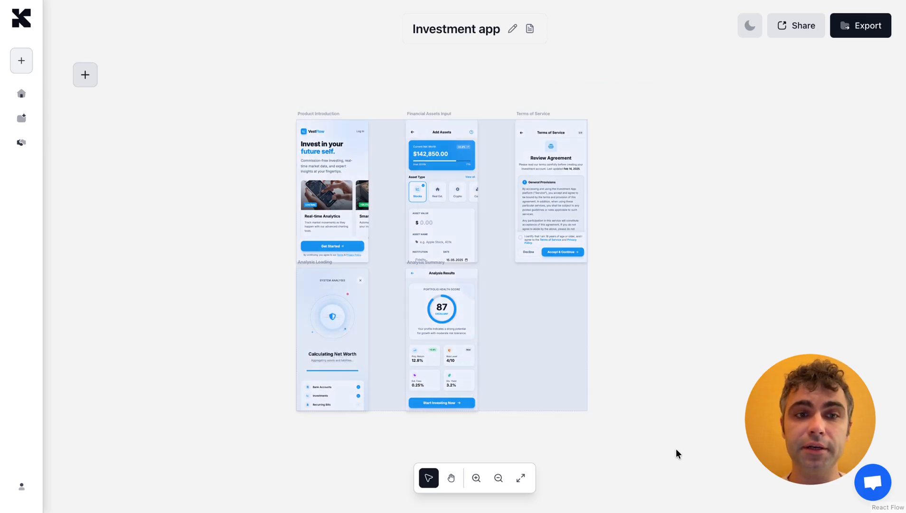
{"action": "left_click", "coordinate": [865, 35]}
{"action": "scroll", "coordinate": [770, 282], "scroll_direction": "down", "scroll_amount": 2}
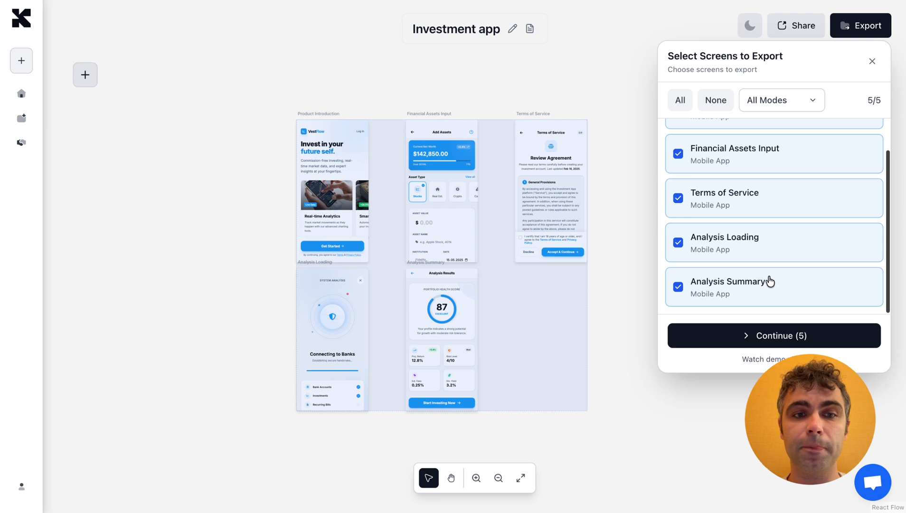
{"action": "left_click", "coordinate": [767, 337]}
Step: Set the export framework to iOS and expand the Setup group of project files
{"action": "left_click", "coordinate": [760, 110]}
{"action": "left_click", "coordinate": [761, 111]}
{"action": "left_click", "coordinate": [761, 112]}
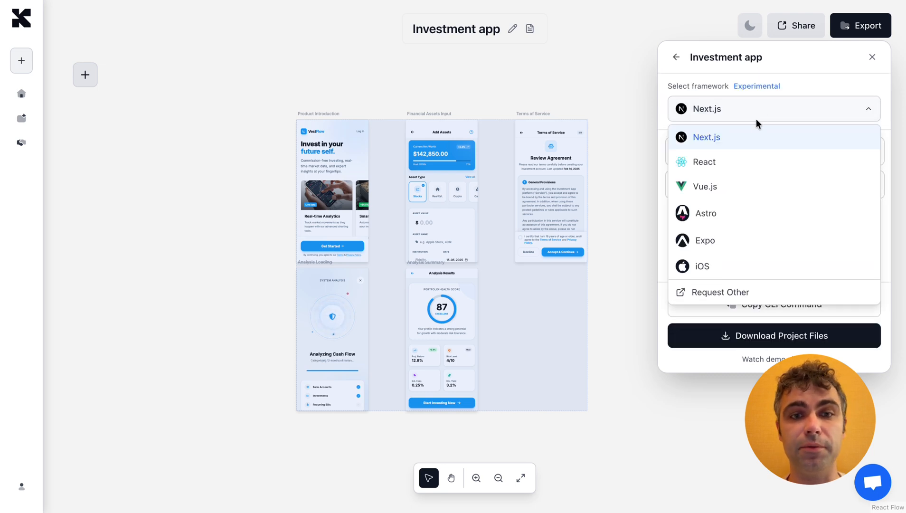
{"action": "left_click", "coordinate": [738, 262]}
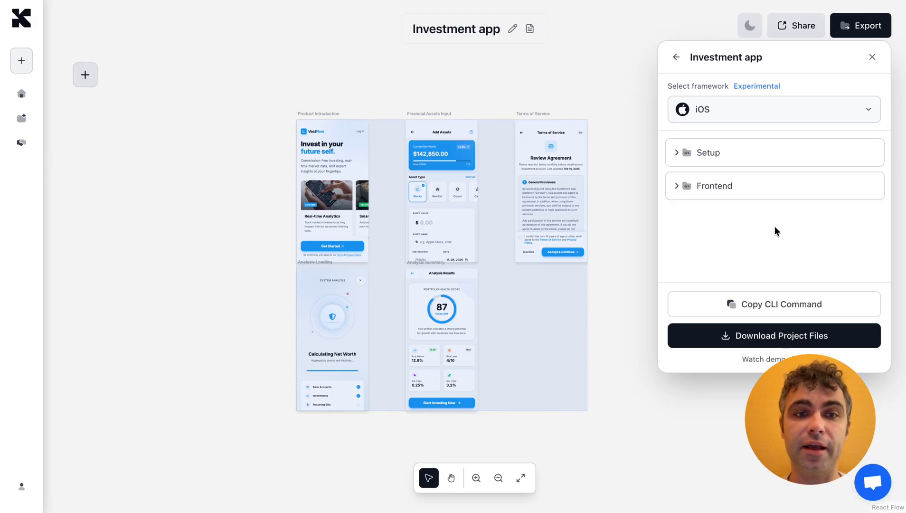
{"action": "left_click", "coordinate": [682, 156]}
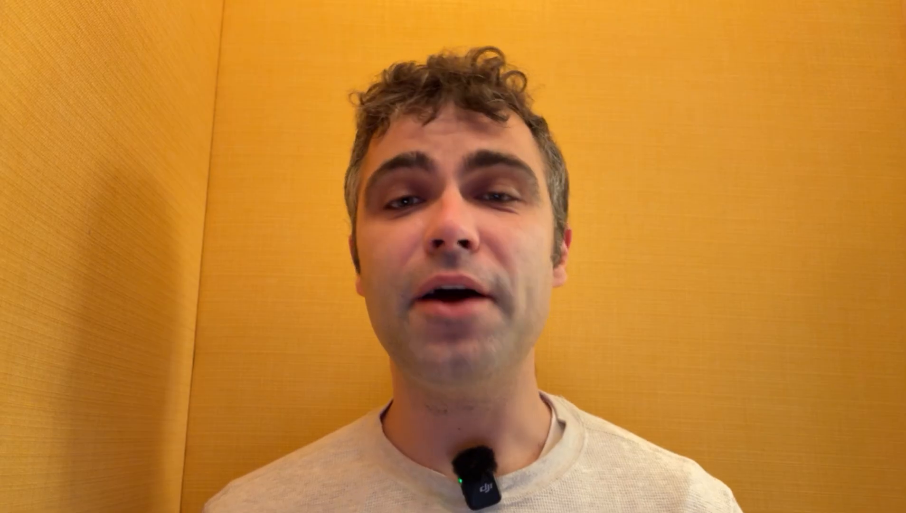